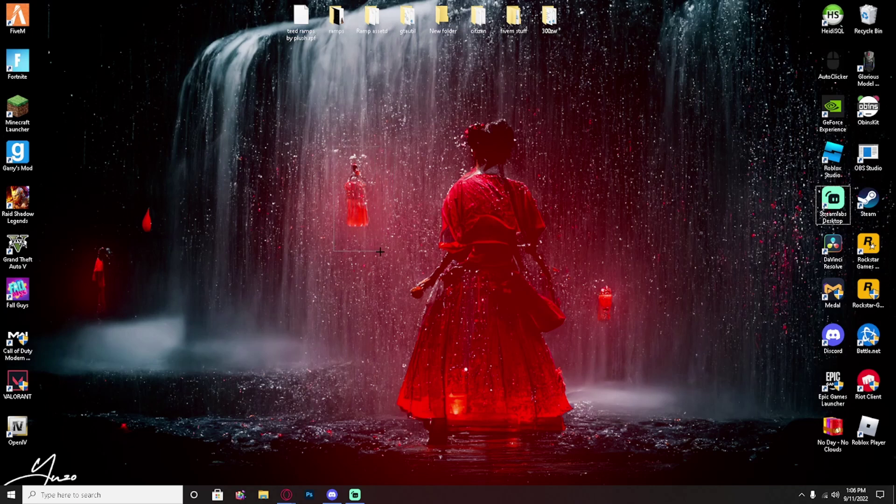
- Restore the Opera browser window from its taskbar preview
{"action": "mouse_move", "coordinate": [286, 494]}
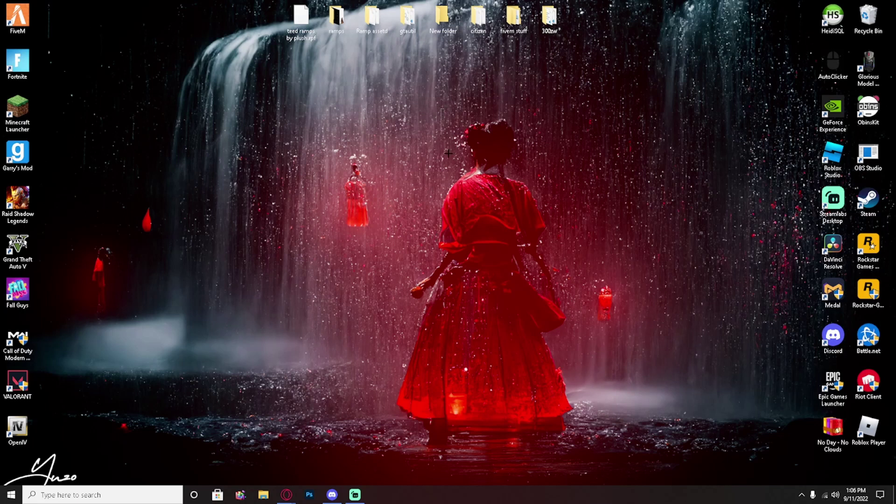
{"action": "left_click_drag", "start_coordinate": [448, 153], "coordinate": [623, 406]}
- Search 'tobi space' and open the GTA V Asset Gallery site in a maximized window
{"action": "left_click", "coordinate": [425, 426]}
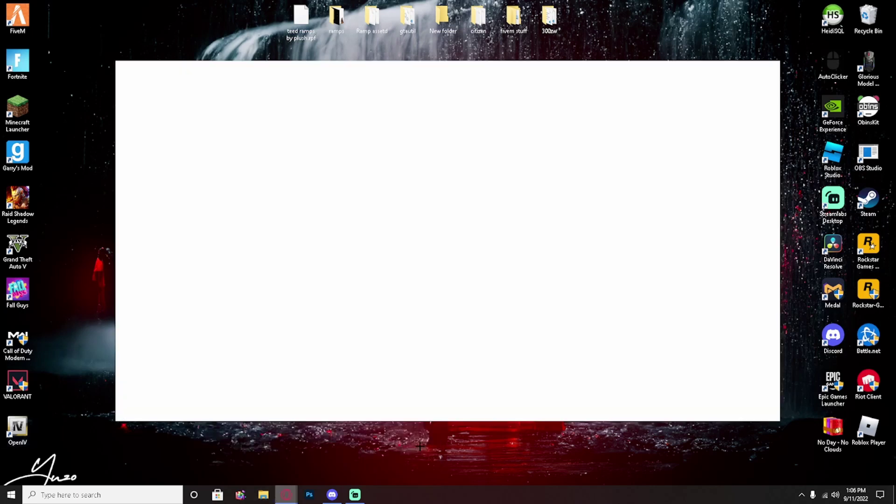
{"action": "left_click", "coordinate": [483, 87]}
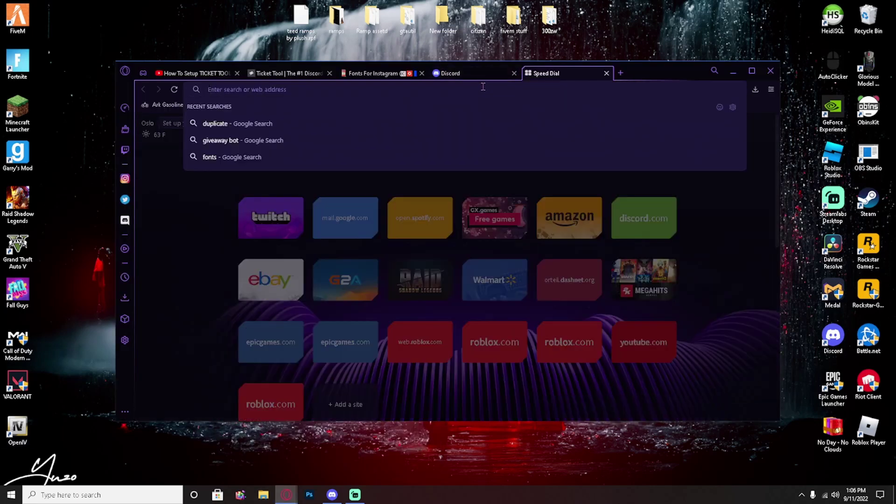
{"action": "type", "text": "tobi space"}
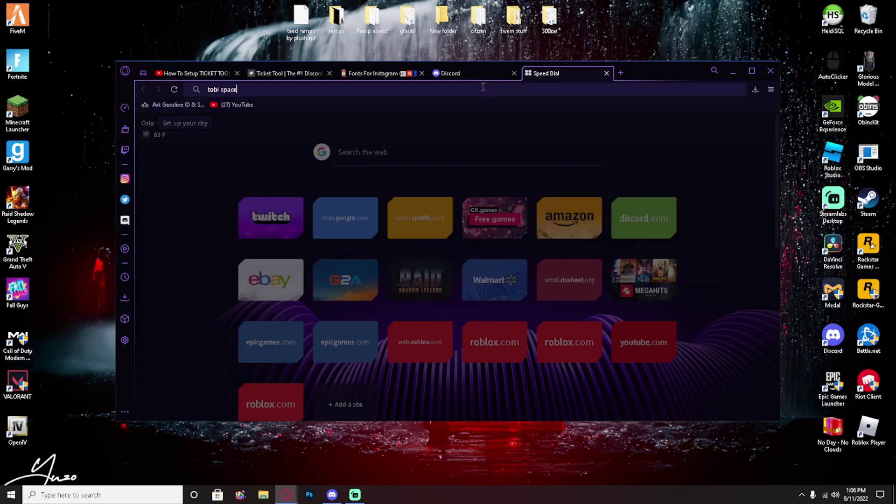
{"action": "key", "text": "Return"}
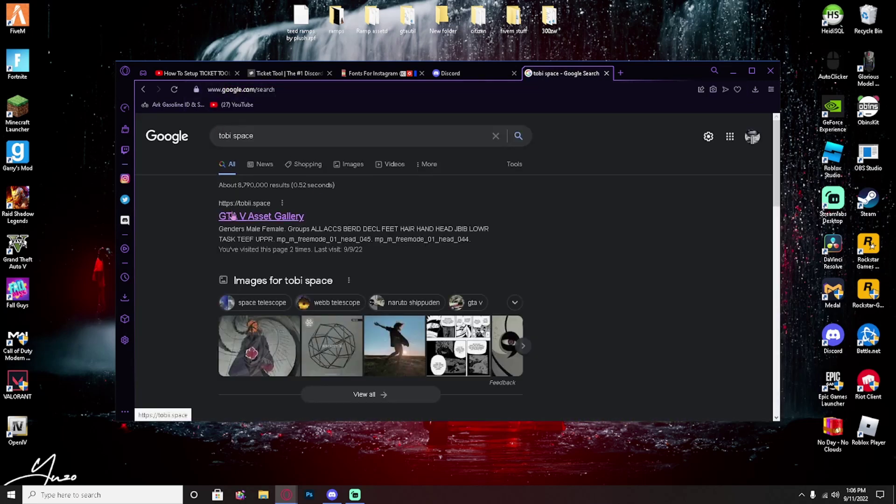
{"action": "left_click", "coordinate": [233, 216]}
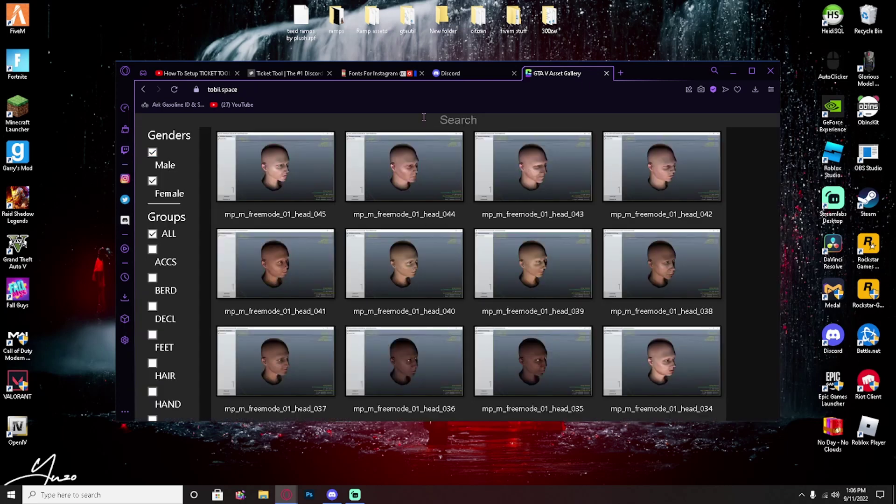
{"action": "left_click", "coordinate": [751, 71]}
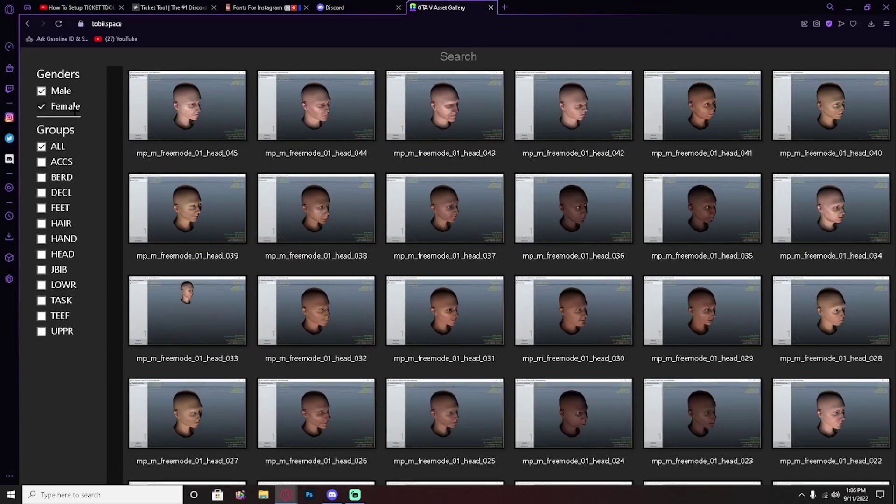
- Filter the gallery to show only male BERD mask items
{"action": "left_click", "coordinate": [74, 108]}
{"action": "left_click", "coordinate": [58, 146]}
{"action": "left_click", "coordinate": [42, 270]}
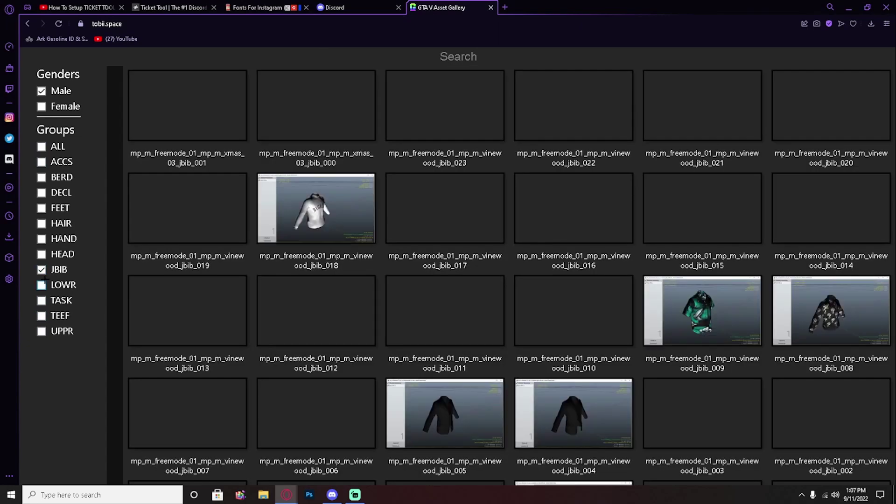
{"action": "scroll", "coordinate": [252, 238], "scroll_direction": "down", "scroll_amount": 2}
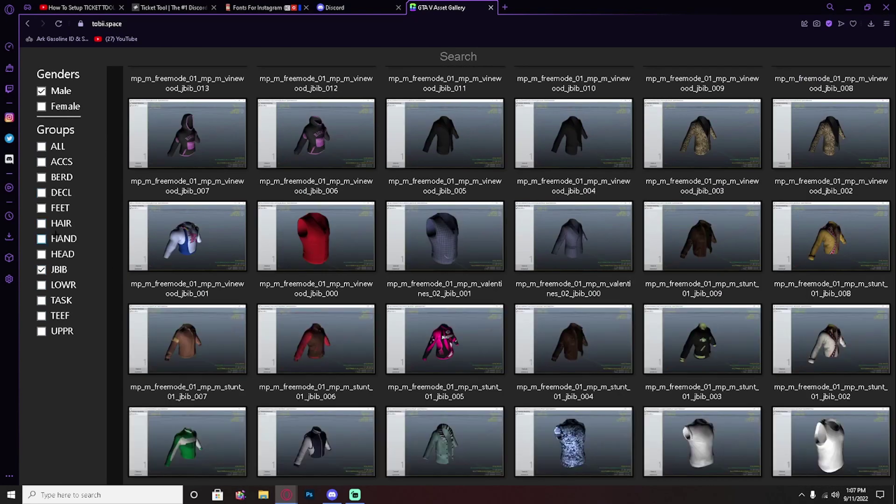
{"action": "left_click", "coordinate": [53, 270]}
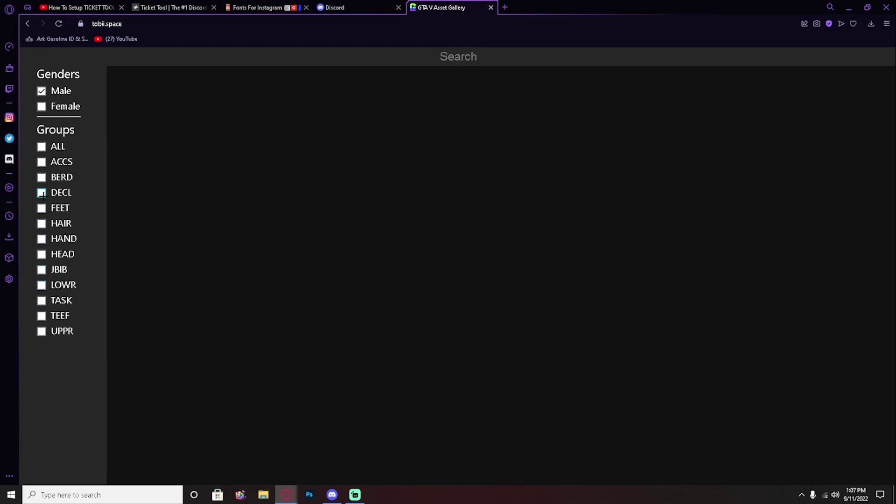
{"action": "left_click", "coordinate": [61, 178]}
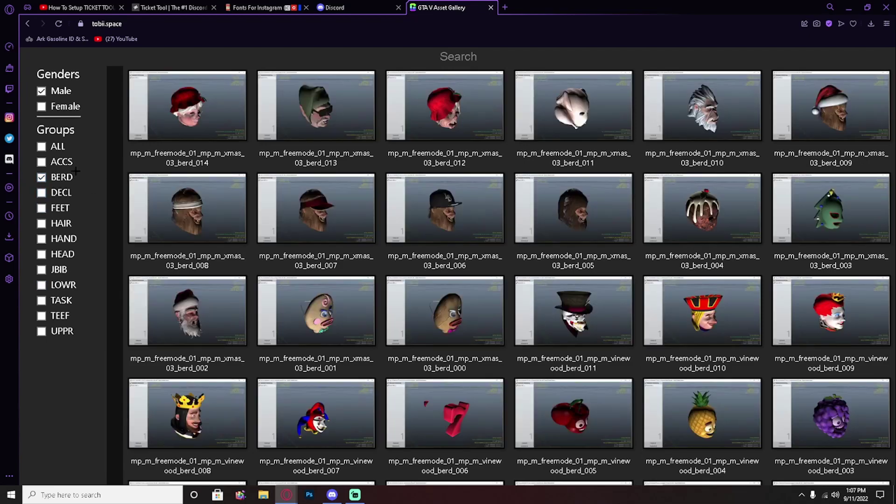
{"action": "scroll", "coordinate": [612, 199], "scroll_direction": "down", "scroll_amount": 2}
{"action": "scroll", "coordinate": [612, 199], "scroll_direction": "down", "scroll_amount": 15}
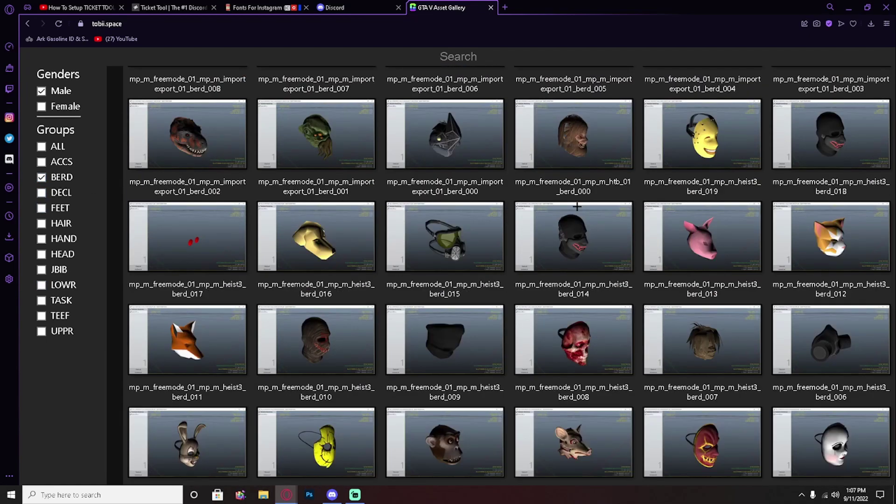
{"action": "scroll", "coordinate": [548, 220], "scroll_direction": "down", "scroll_amount": 15}
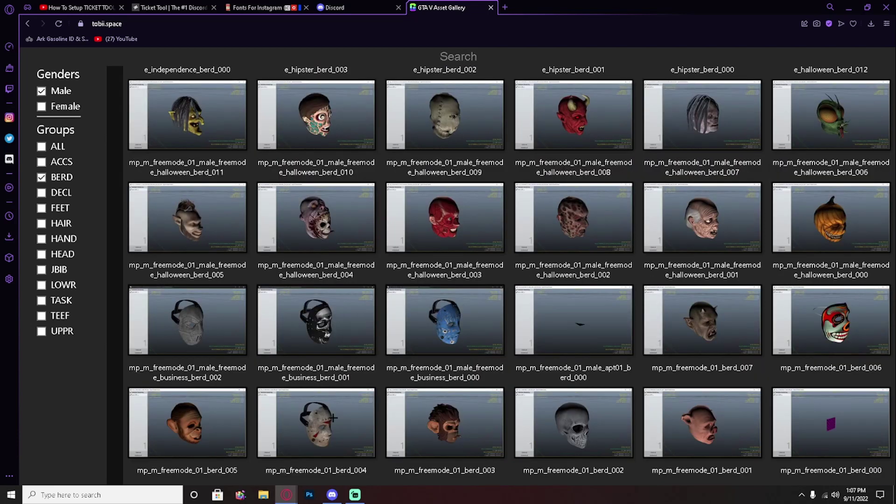
- Copy 'mp_m_freemode_01' from the berd_004 mask entry's label
{"action": "left_click", "coordinate": [333, 417]}
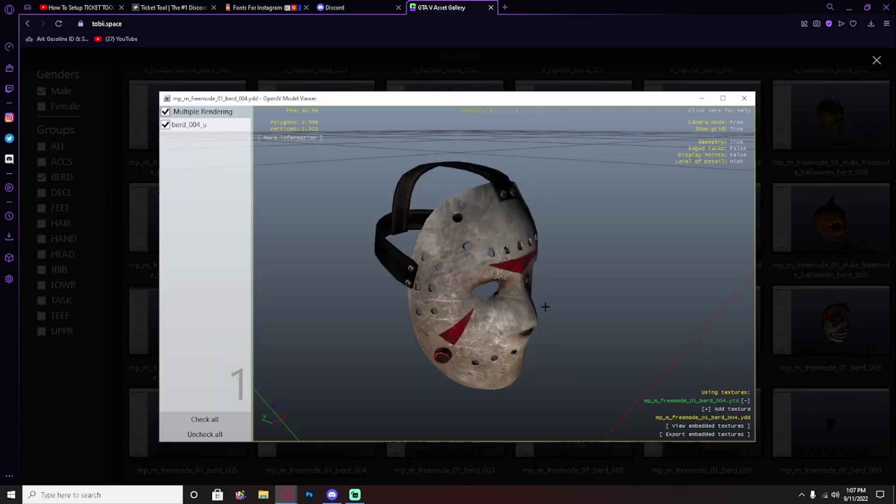
{"action": "left_click", "coordinate": [828, 270]}
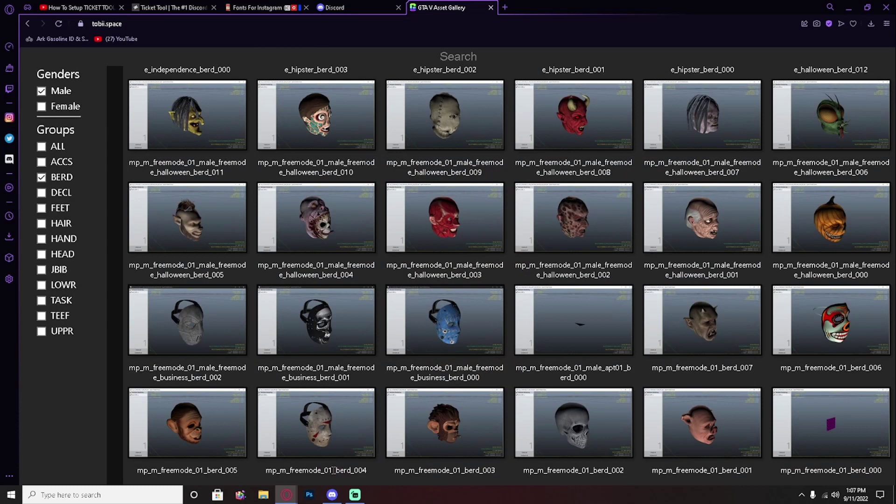
{"action": "left_click_drag", "start_coordinate": [332, 470], "coordinate": [261, 448]}
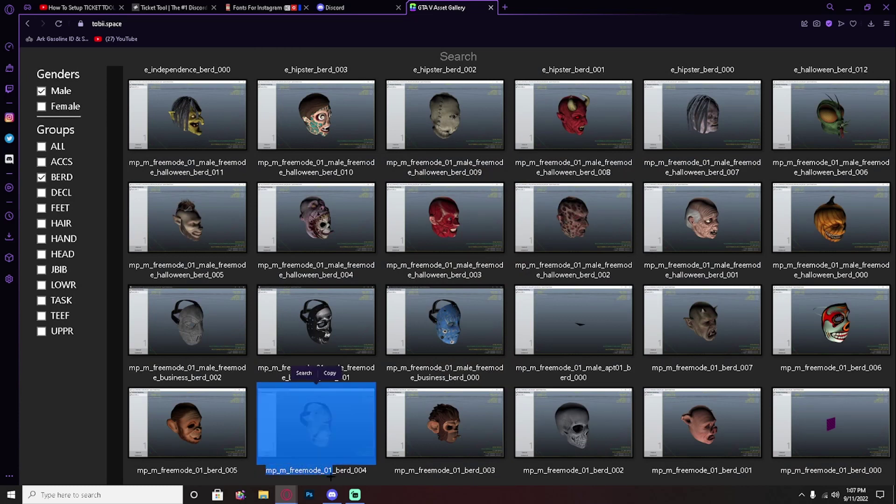
{"action": "left_click", "coordinate": [332, 475]}
{"action": "left_click_drag", "start_coordinate": [330, 470], "coordinate": [265, 472]}
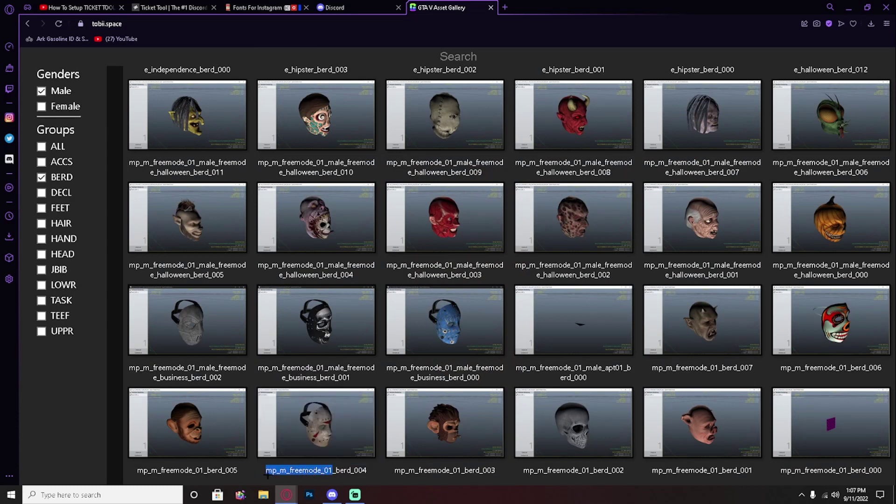
{"action": "left_click", "coordinate": [310, 449]}
- Launch OpenIV for GTA V Windows and enable edit mode
{"action": "left_click", "coordinate": [848, 7]}
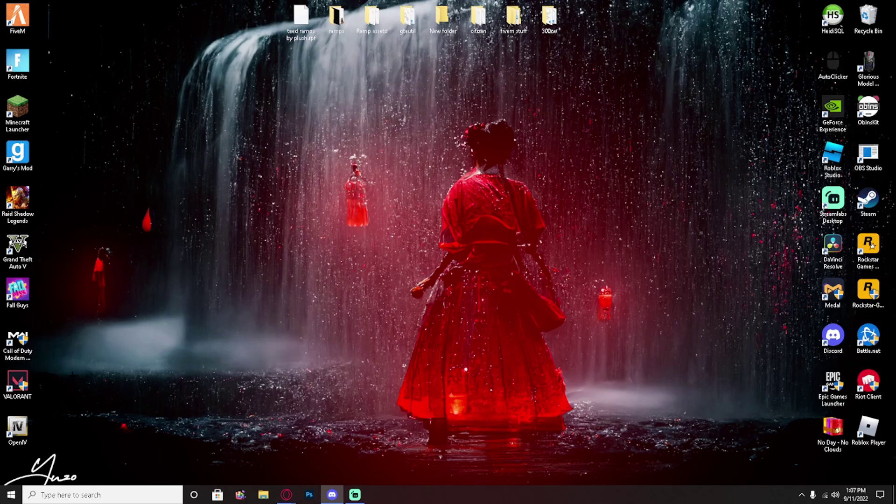
{"action": "double_click", "coordinate": [19, 428]}
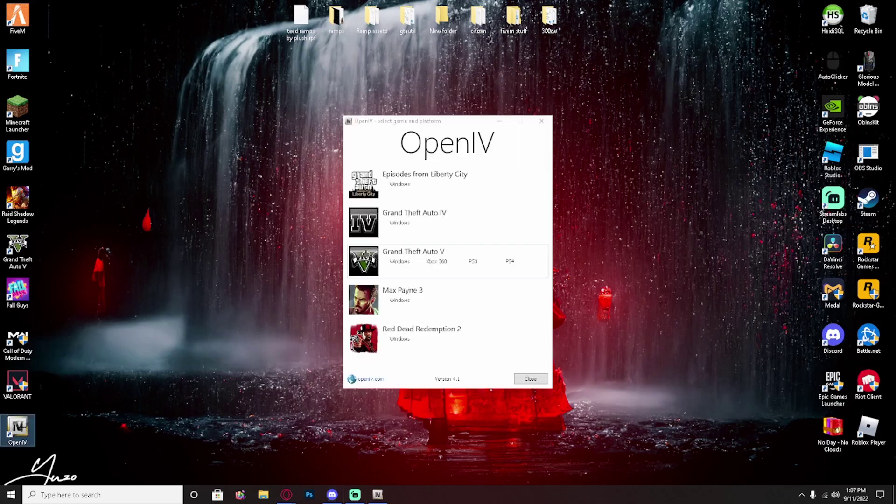
{"action": "left_click", "coordinate": [393, 262]}
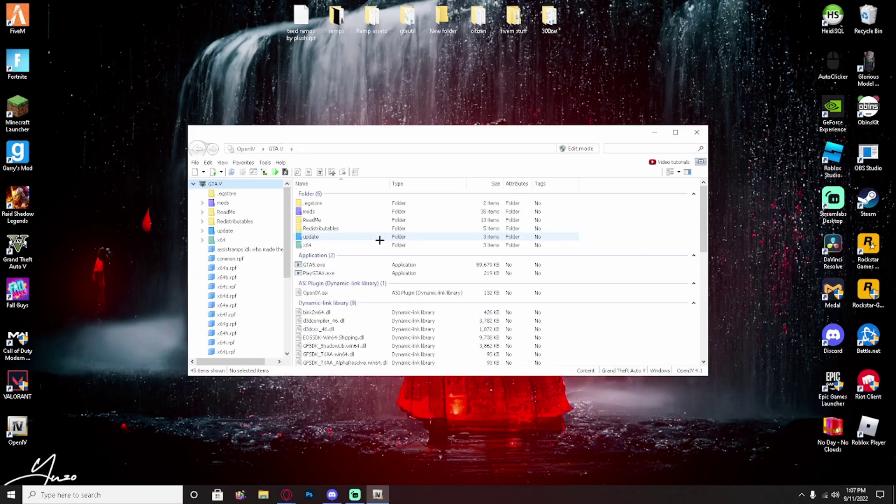
{"action": "left_click", "coordinate": [572, 149]}
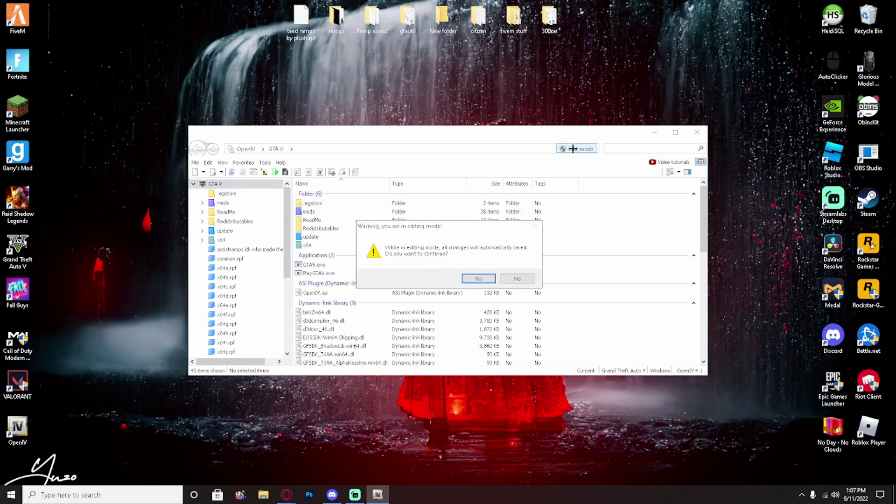
{"action": "left_click", "coordinate": [466, 280]}
- Search all GTA V files for the pasted name mp_m_freemode_01
{"action": "double_click", "coordinate": [308, 269]}
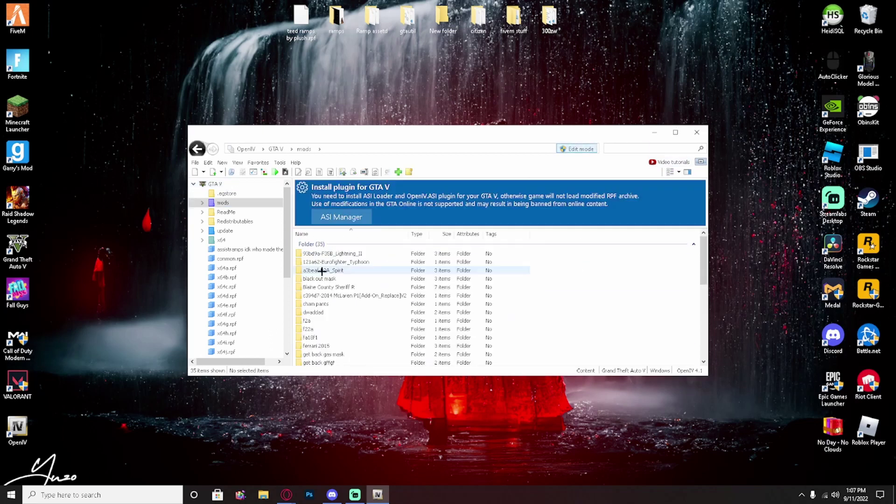
{"action": "left_click", "coordinate": [198, 148]}
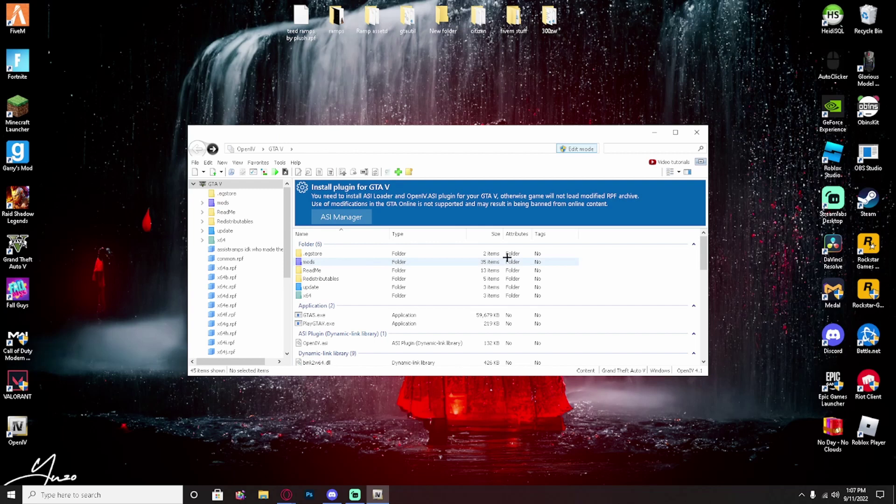
{"action": "left_click", "coordinate": [634, 149]}
{"action": "key", "text": "ctrl+v"}
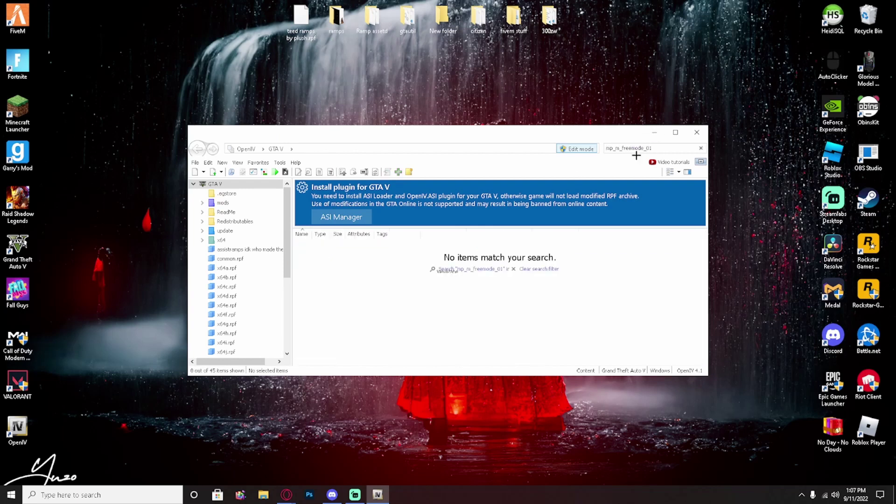
{"action": "left_click", "coordinate": [472, 269]}
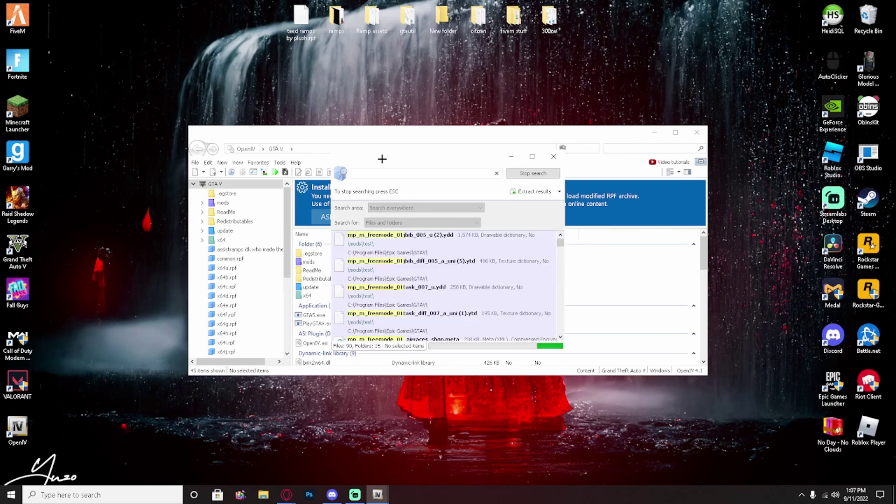
{"action": "left_click_drag", "start_coordinate": [382, 159], "coordinate": [376, 151]}
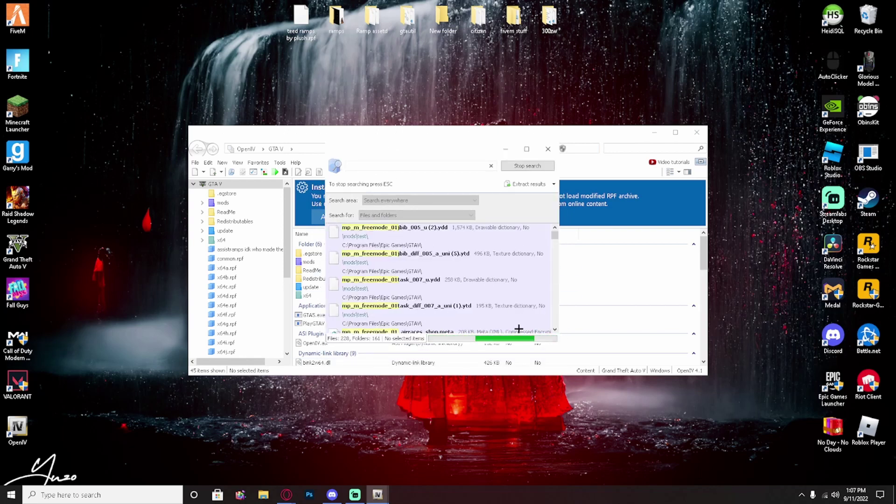
- Check the jbib_005 result, then rerun the mp_m_freemode_01 search from the GTA V root
{"action": "double_click", "coordinate": [377, 235]}
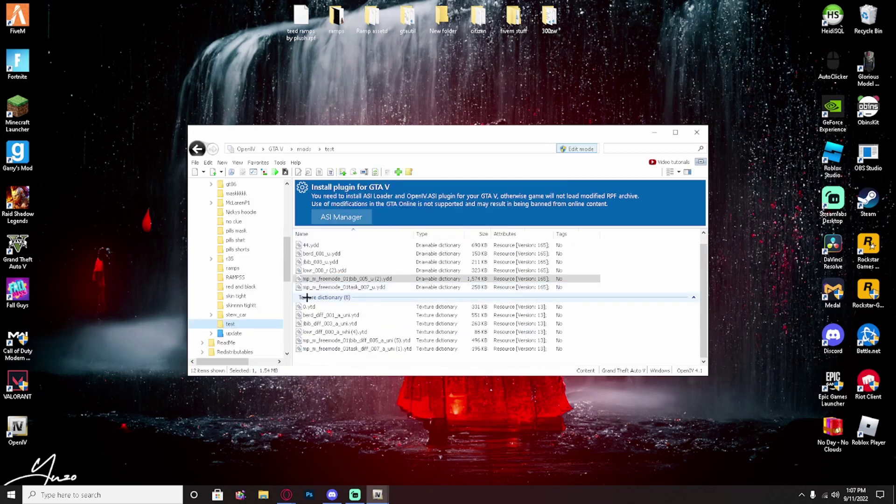
{"action": "left_click", "coordinate": [198, 148]}
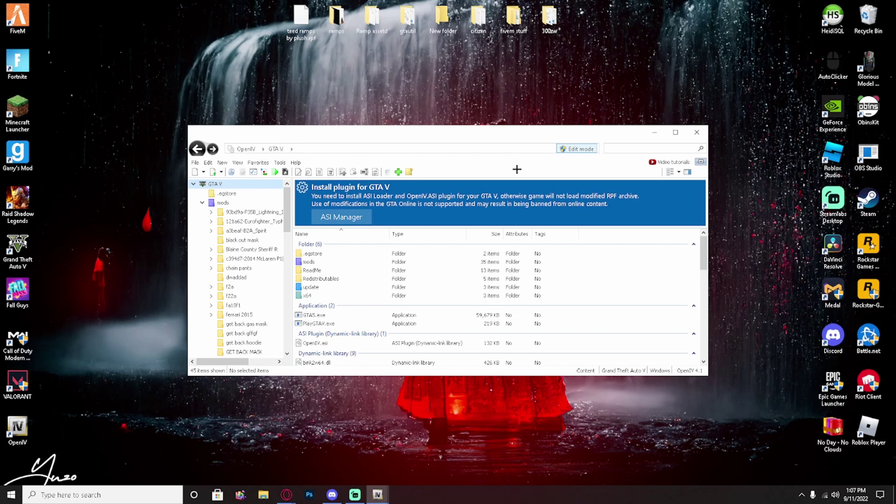
{"action": "left_click", "coordinate": [620, 148]}
{"action": "key", "text": "ctrl+v"}
{"action": "left_click", "coordinate": [492, 271]}
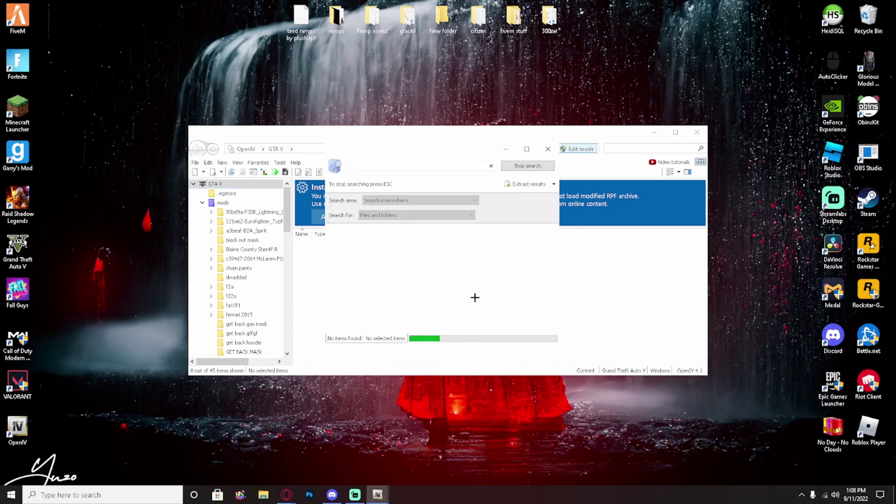
- Scroll the search results to the mp_m_freemode_01 folder with 1626 items and select it
{"action": "mouse_move", "coordinate": [377, 494]}
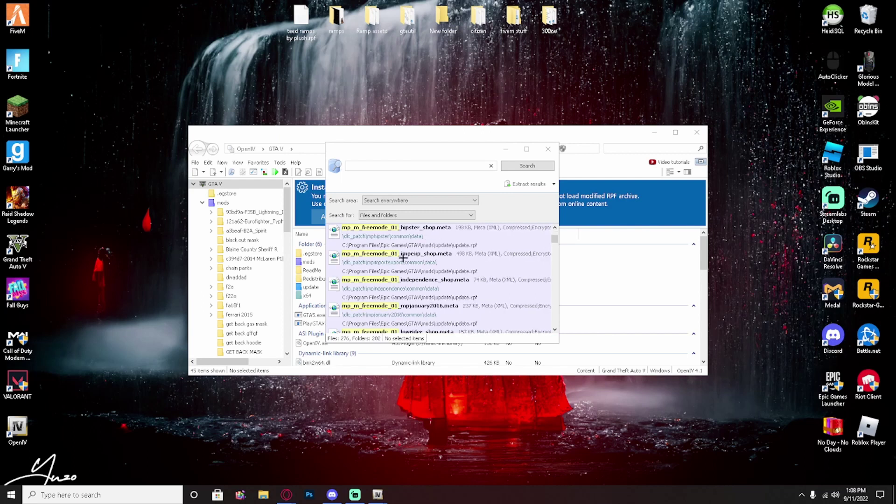
{"action": "scroll", "coordinate": [403, 259], "scroll_direction": "down", "scroll_amount": 5}
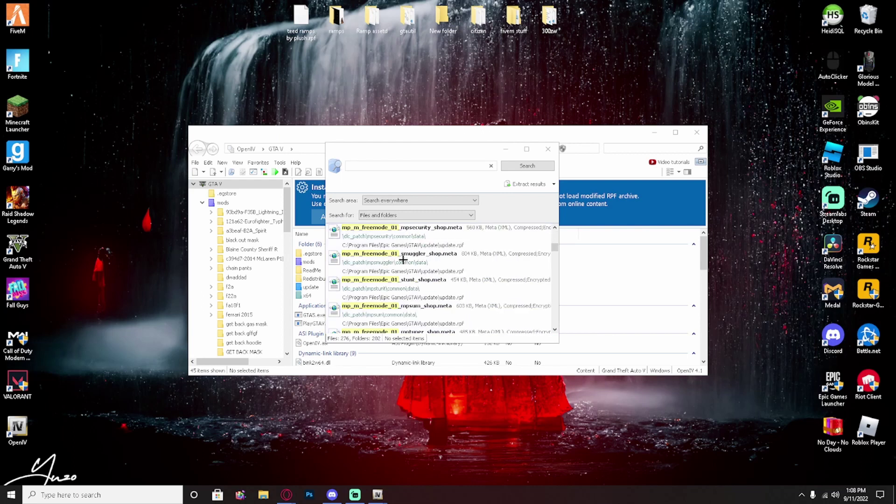
{"action": "scroll", "coordinate": [406, 262], "scroll_direction": "down", "scroll_amount": 6}
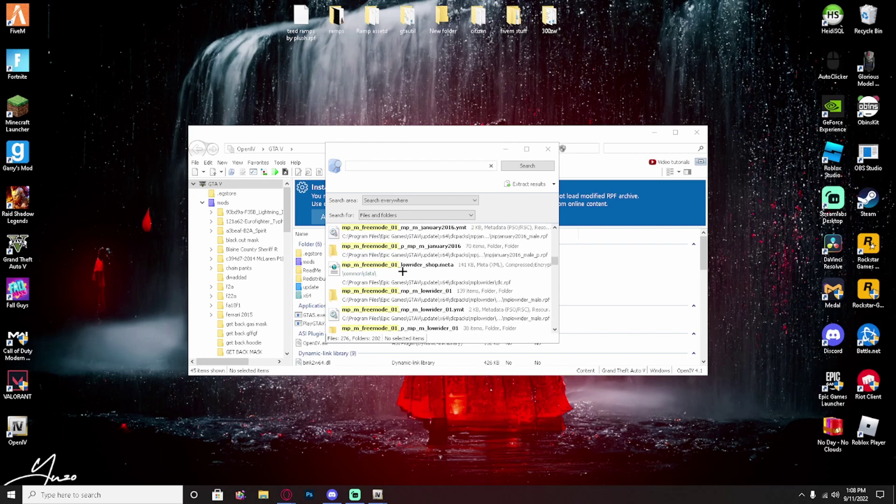
{"action": "scroll", "coordinate": [394, 309], "scroll_direction": "down", "scroll_amount": 6}
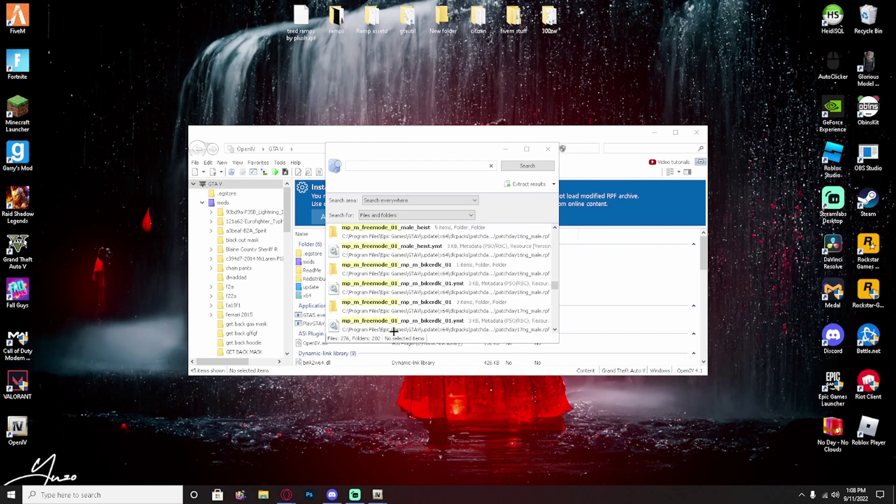
{"action": "left_click_drag", "start_coordinate": [555, 290], "coordinate": [545, 327]}
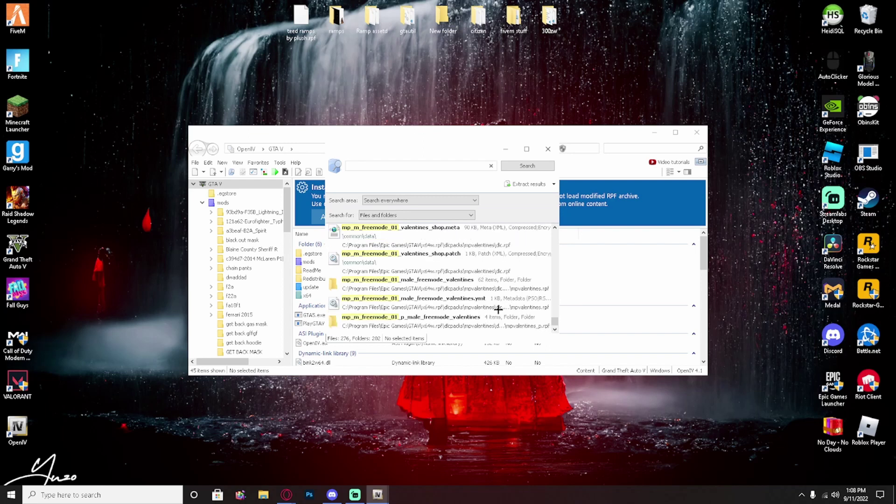
{"action": "scroll", "coordinate": [490, 305], "scroll_direction": "up", "scroll_amount": 5}
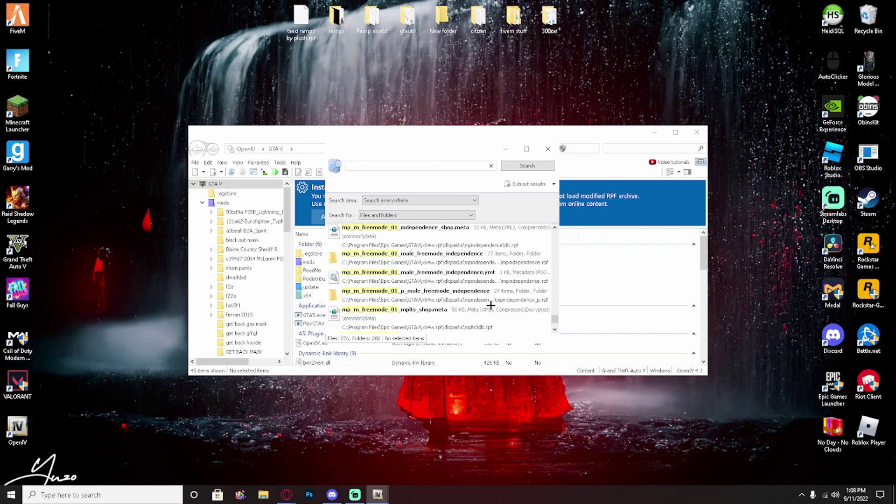
{"action": "scroll", "coordinate": [491, 305], "scroll_direction": "up", "scroll_amount": 5}
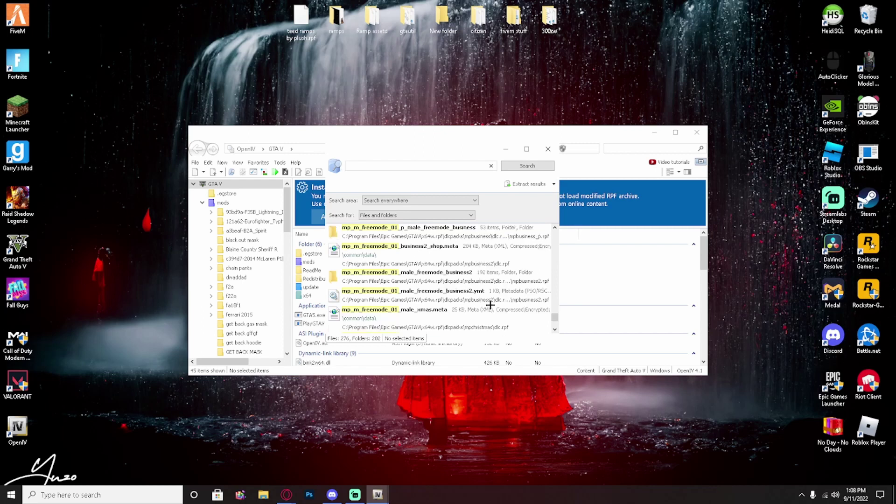
{"action": "scroll", "coordinate": [423, 308], "scroll_direction": "up", "scroll_amount": 2}
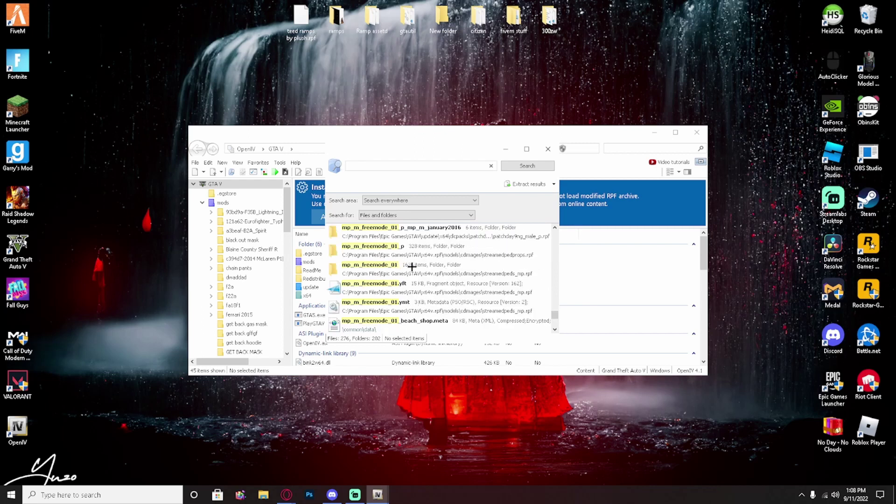
{"action": "left_click", "coordinate": [364, 273]}
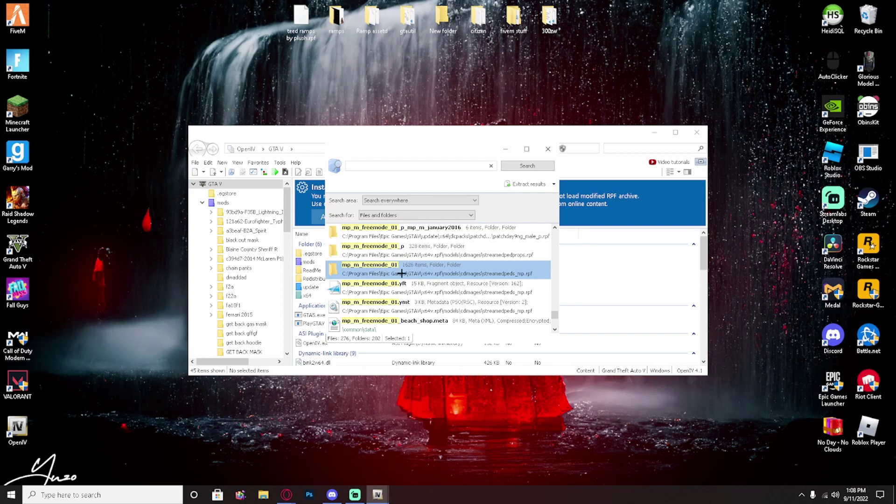
- Navigate to mp_m_freemode_01 inside streamedpeds_mp.rpf and open the folder
{"action": "double_click", "coordinate": [433, 267]}
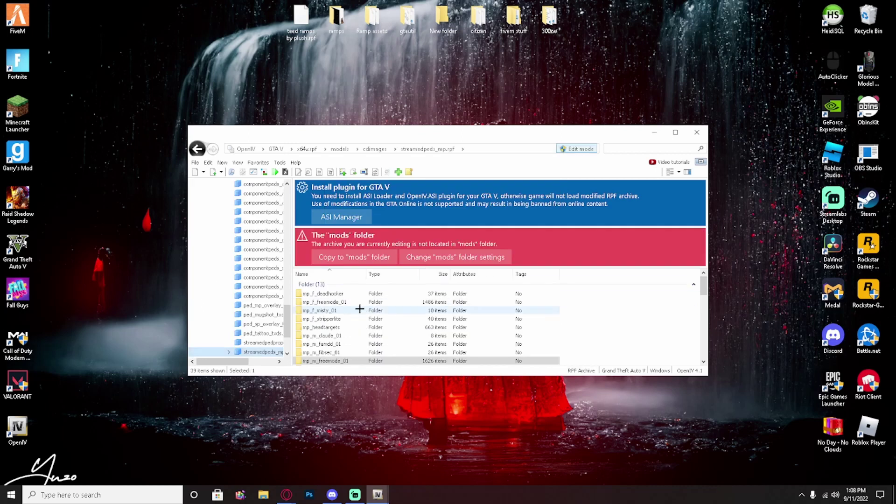
{"action": "left_click", "coordinate": [347, 361]}
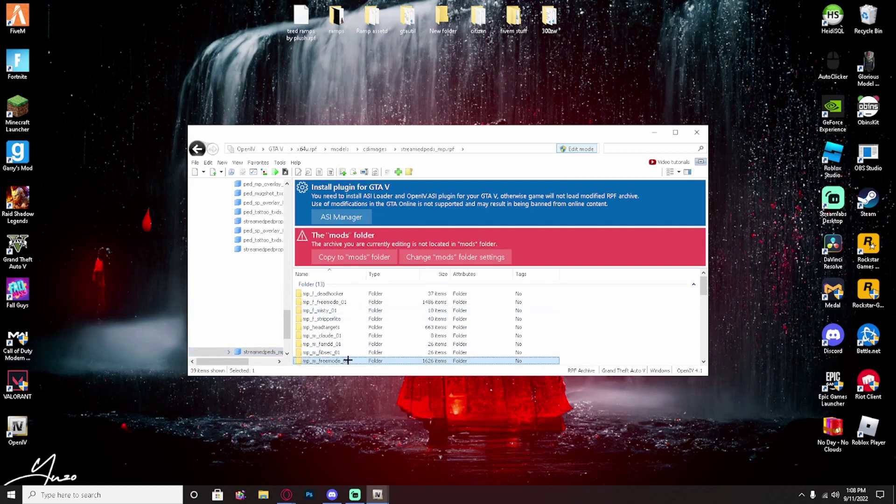
{"action": "double_click", "coordinate": [347, 360]}
{"action": "scroll", "coordinate": [363, 316], "scroll_direction": "down", "scroll_amount": 4}
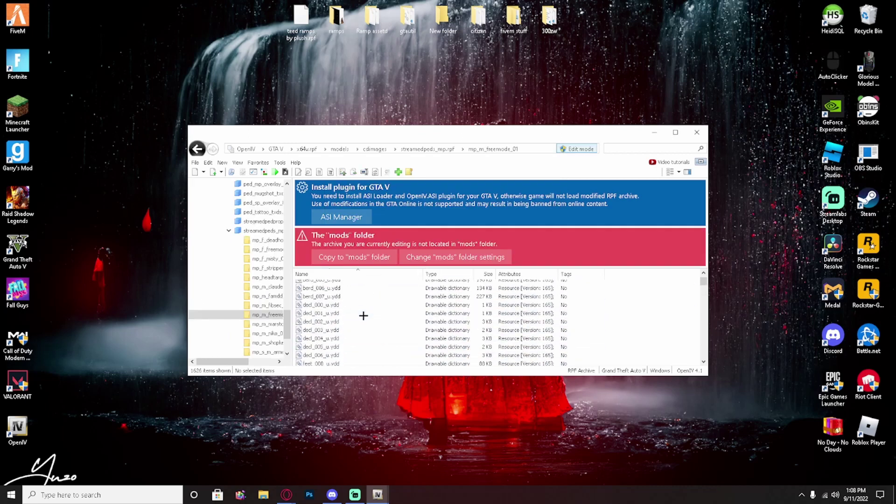
{"action": "scroll", "coordinate": [363, 315], "scroll_direction": "down", "scroll_amount": 5}
- Confirm the model name in the asset gallery, then select berd_004_u.ydd in the file list
{"action": "mouse_move", "coordinate": [286, 494]}
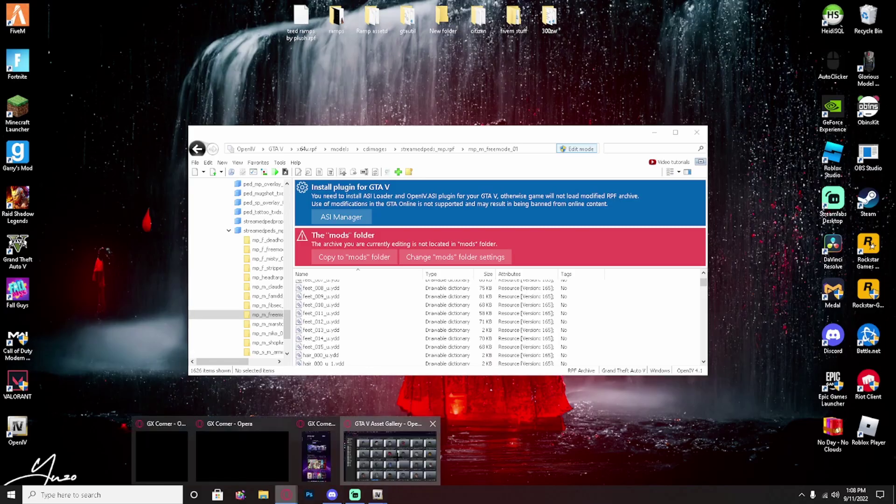
{"action": "left_click", "coordinate": [396, 455]}
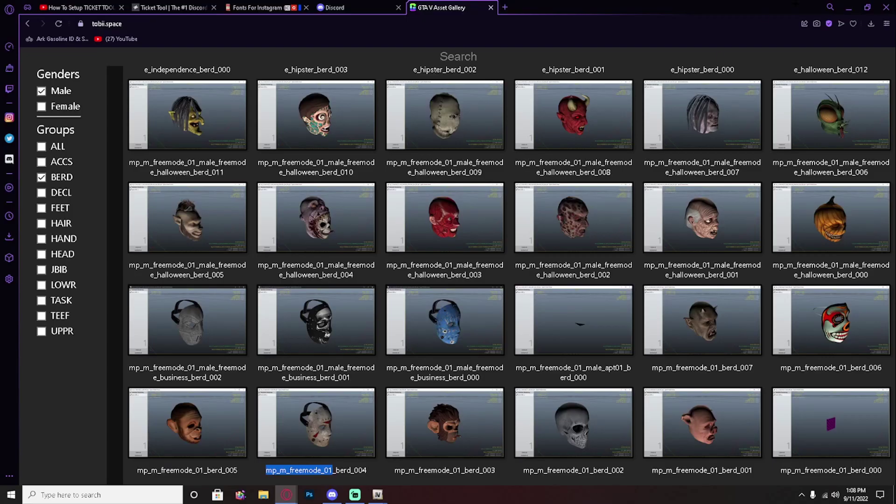
{"action": "left_click", "coordinate": [848, 7]}
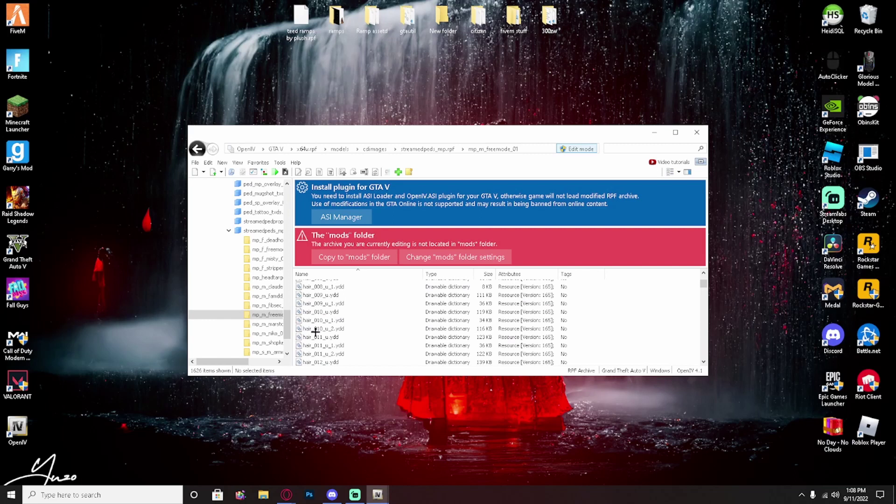
{"action": "scroll", "coordinate": [315, 331], "scroll_direction": "down", "scroll_amount": 10}
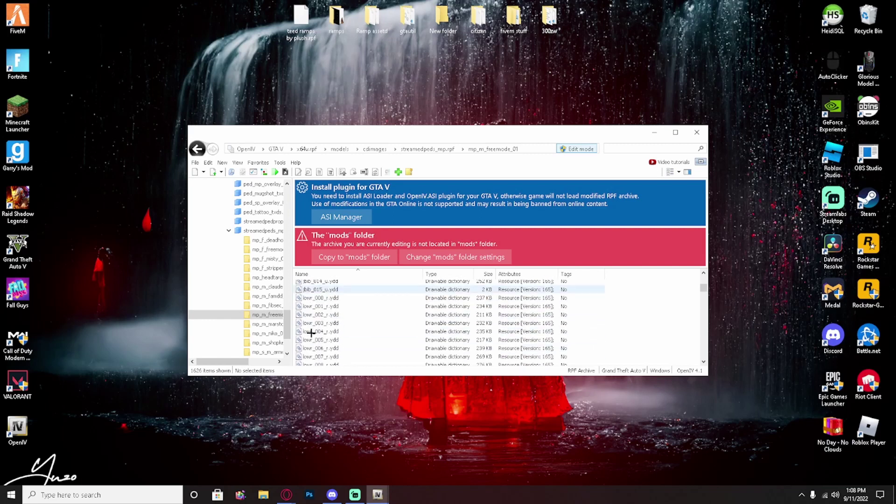
{"action": "scroll", "coordinate": [312, 335], "scroll_direction": "down", "scroll_amount": 15}
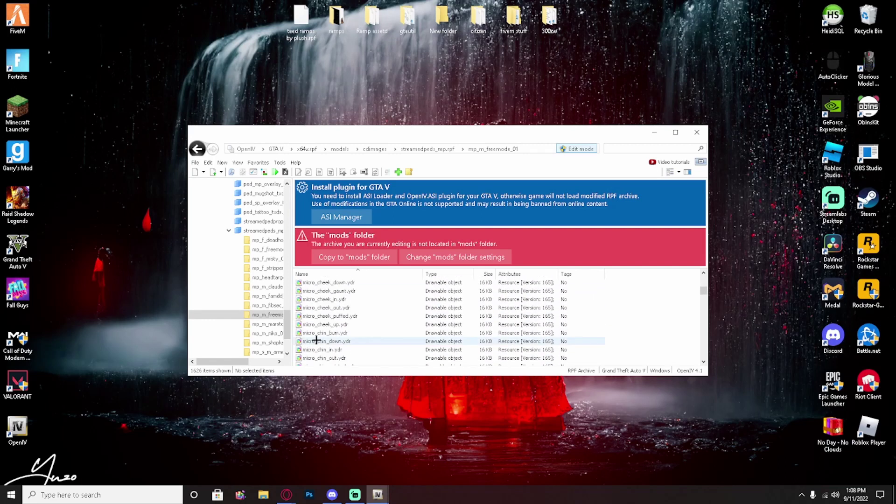
{"action": "scroll", "coordinate": [399, 345], "scroll_direction": "up", "scroll_amount": 20}
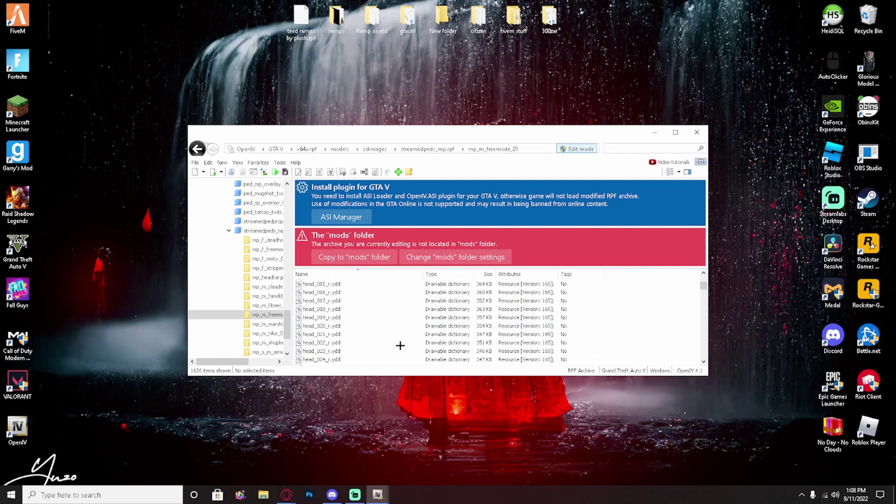
{"action": "scroll", "coordinate": [400, 345], "scroll_direction": "up", "scroll_amount": 15}
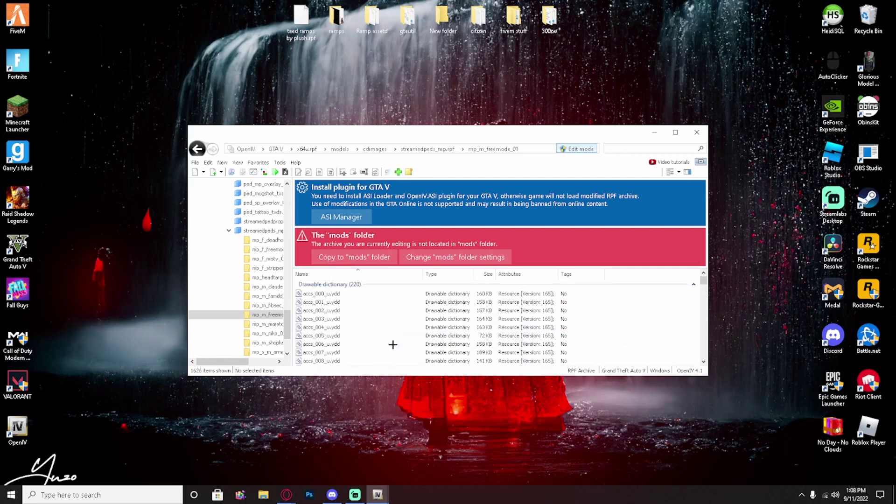
{"action": "scroll", "coordinate": [392, 345], "scroll_direction": "down", "scroll_amount": 5}
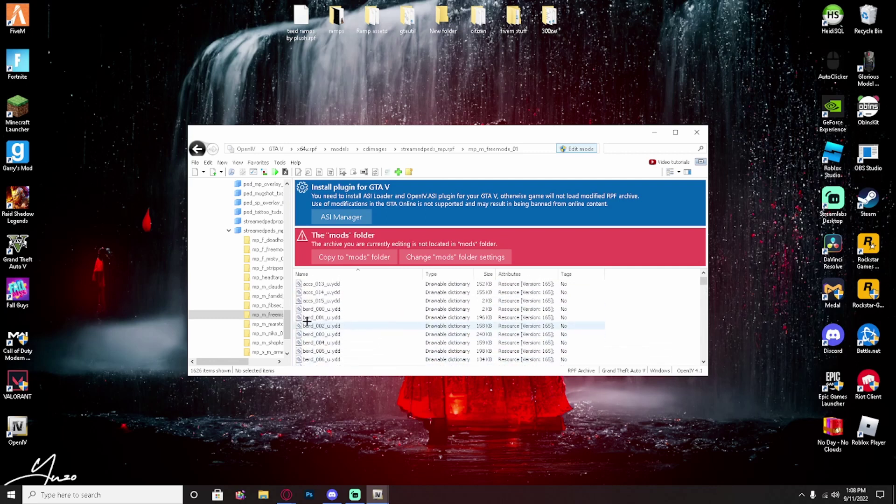
{"action": "scroll", "coordinate": [327, 320], "scroll_direction": "down", "scroll_amount": 1}
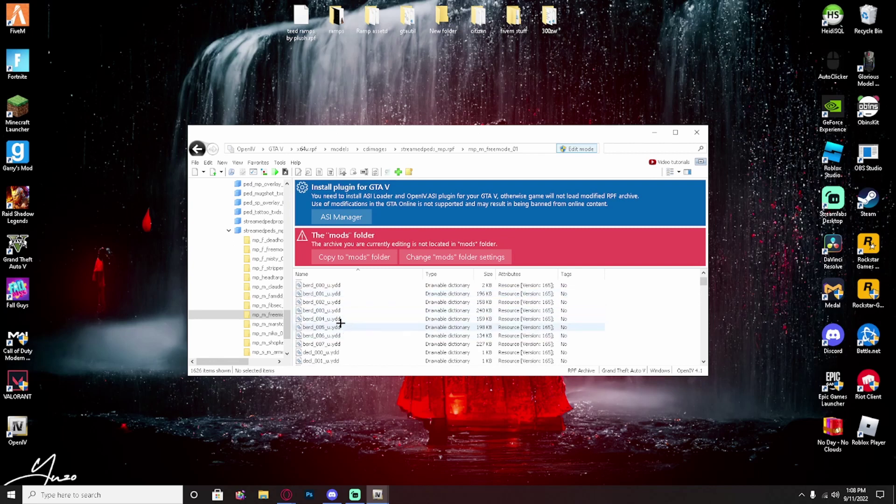
{"action": "left_click", "coordinate": [322, 318]}
- Create a desktop folder named 'mask' and copy berd_004_u.ydd into it
{"action": "right_click", "coordinate": [221, 66]}
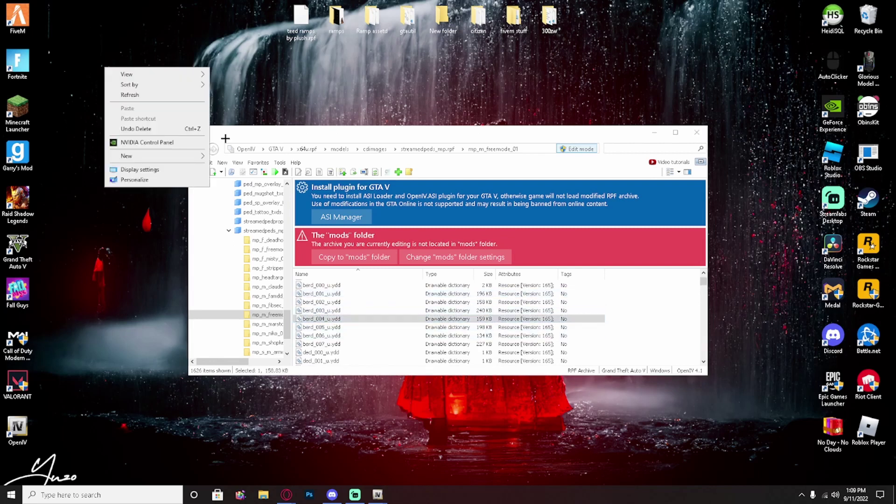
{"action": "mouse_move", "coordinate": [201, 157]}
{"action": "left_click", "coordinate": [246, 152]}
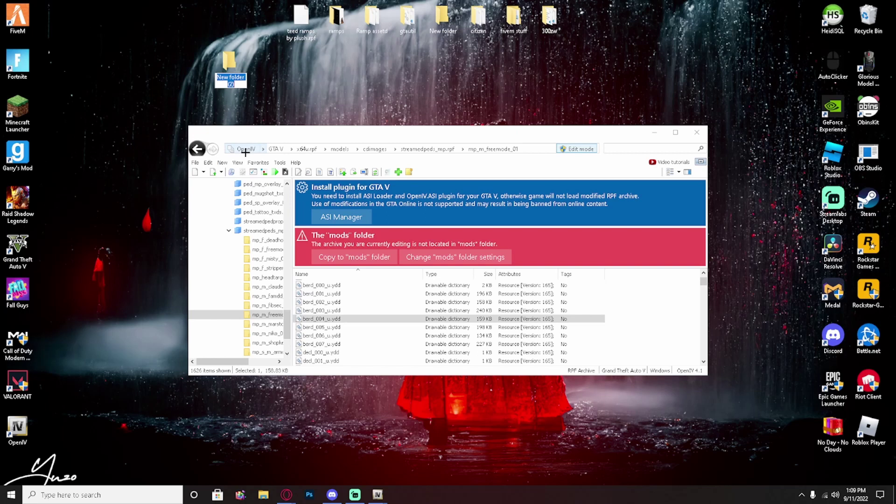
{"action": "type", "text": "mas"}
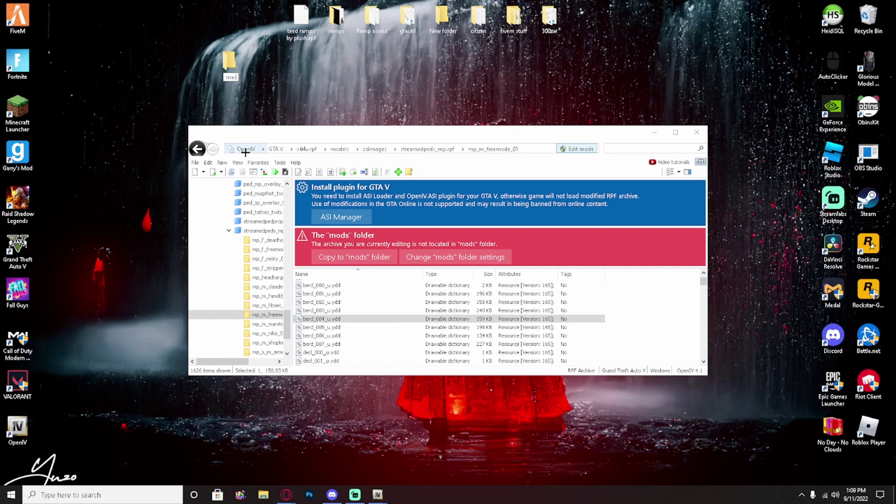
{"action": "type", "text": "k"}
{"action": "left_click", "coordinate": [324, 318]}
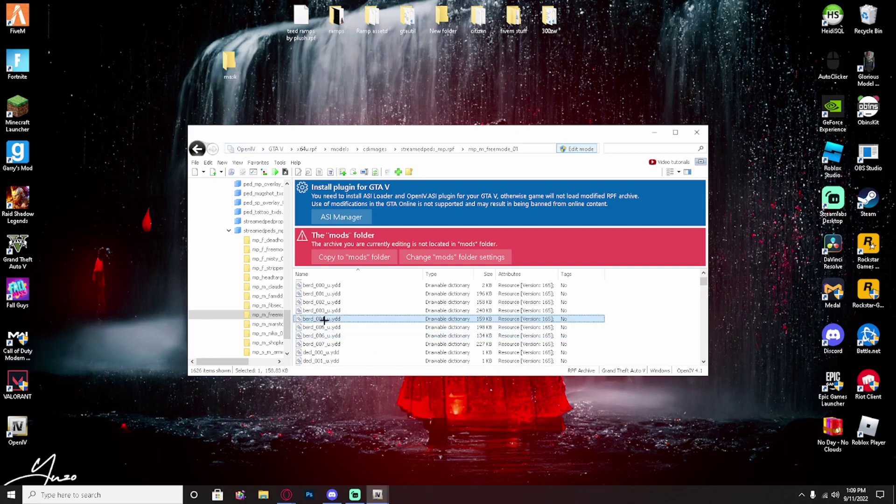
{"action": "left_click_drag", "start_coordinate": [324, 319], "coordinate": [230, 63]}
- Copy the berd_diff_004_a_uni.ytd texture into the desktop mask folder
{"action": "scroll", "coordinate": [336, 302], "scroll_direction": "down", "scroll_amount": 5}
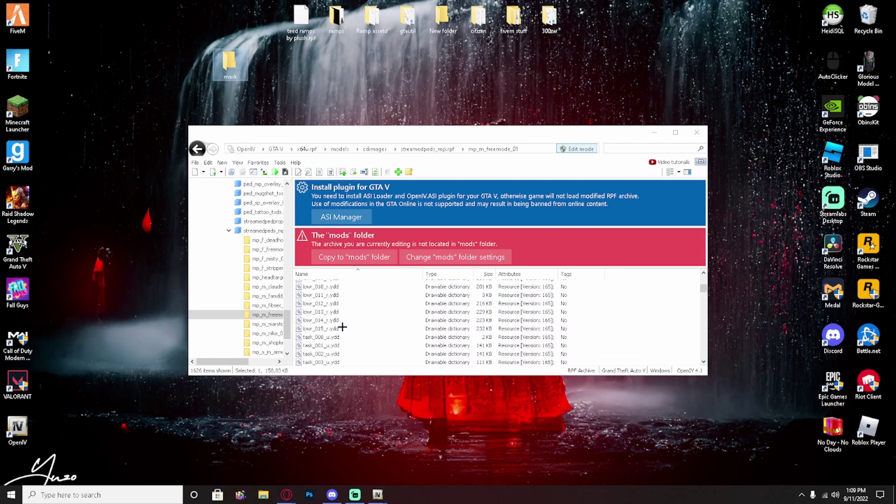
{"action": "scroll", "coordinate": [342, 327], "scroll_direction": "down", "scroll_amount": 10}
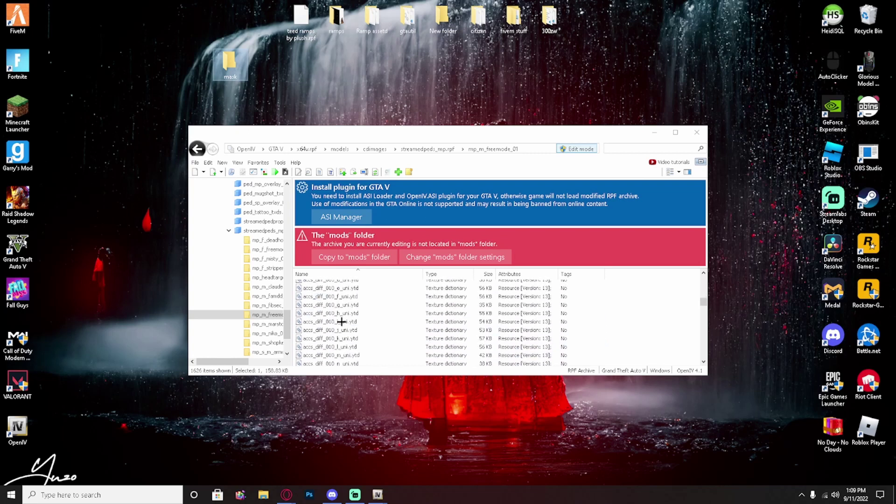
{"action": "scroll", "coordinate": [341, 321], "scroll_direction": "down", "scroll_amount": 10}
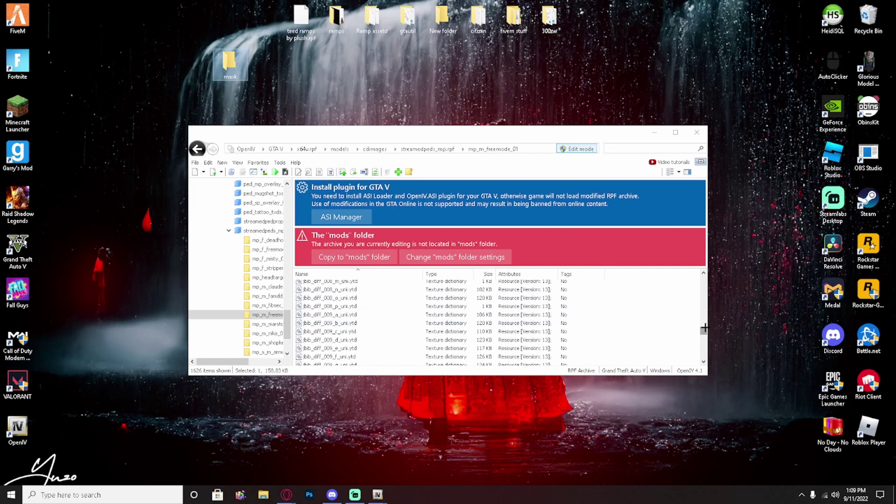
{"action": "left_click_drag", "start_coordinate": [704, 328], "coordinate": [704, 336]}
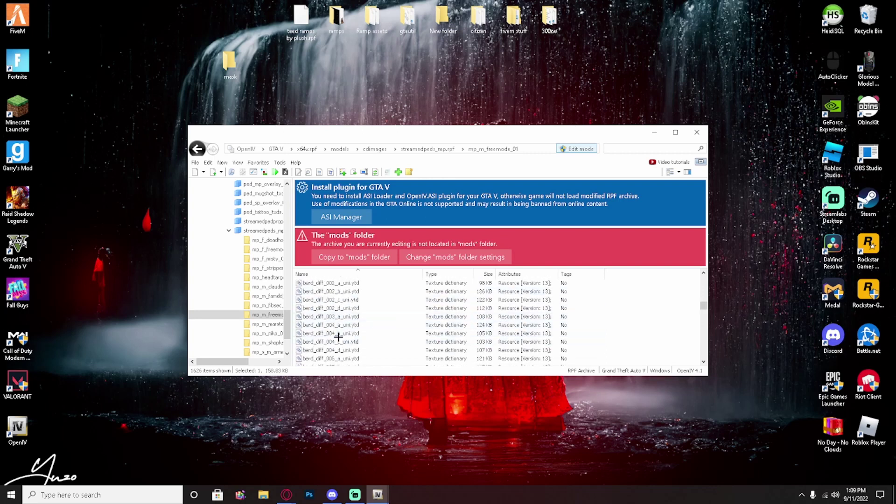
{"action": "scroll", "coordinate": [355, 332], "scroll_direction": "down", "scroll_amount": 1}
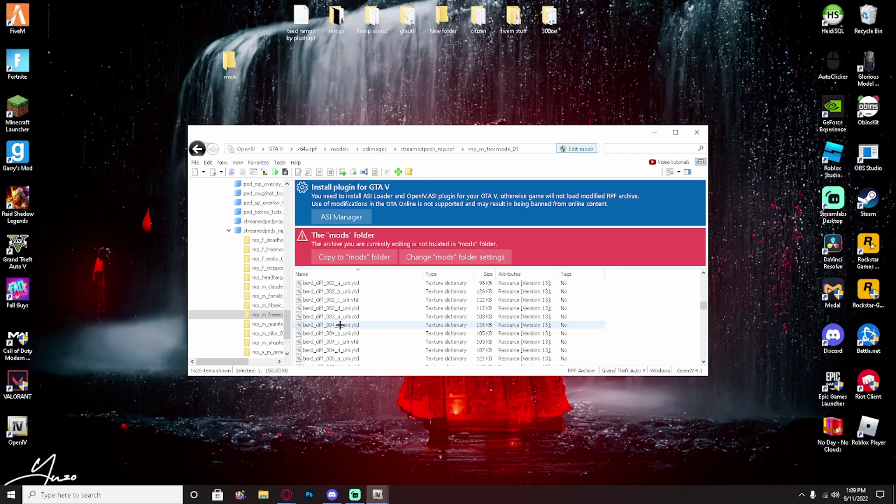
{"action": "left_click", "coordinate": [348, 326]}
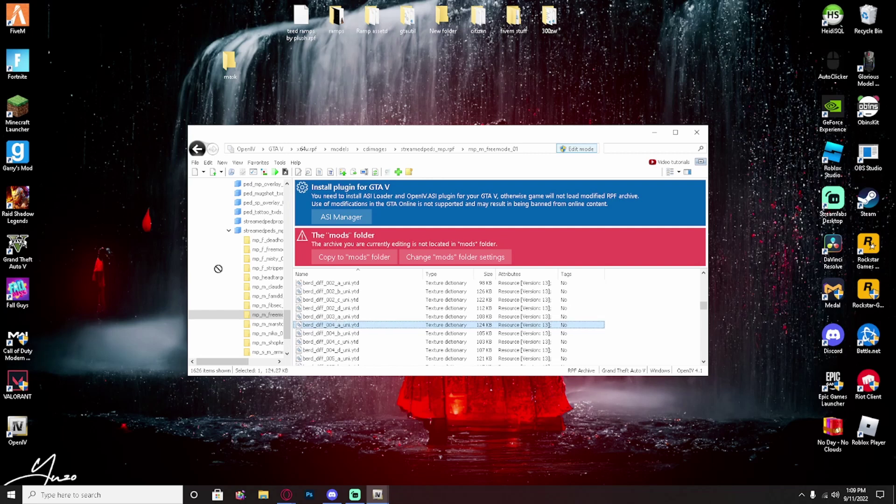
{"action": "left_click_drag", "start_coordinate": [227, 73], "coordinate": [229, 66]}
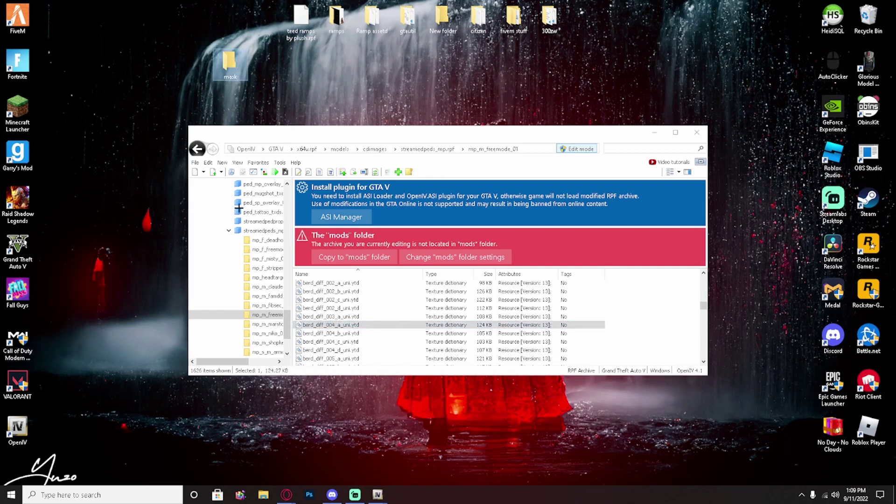
- Drag the mask folder into OpenIV's mods folder and open it
{"action": "scroll", "coordinate": [250, 232], "scroll_direction": "up", "scroll_amount": 10}
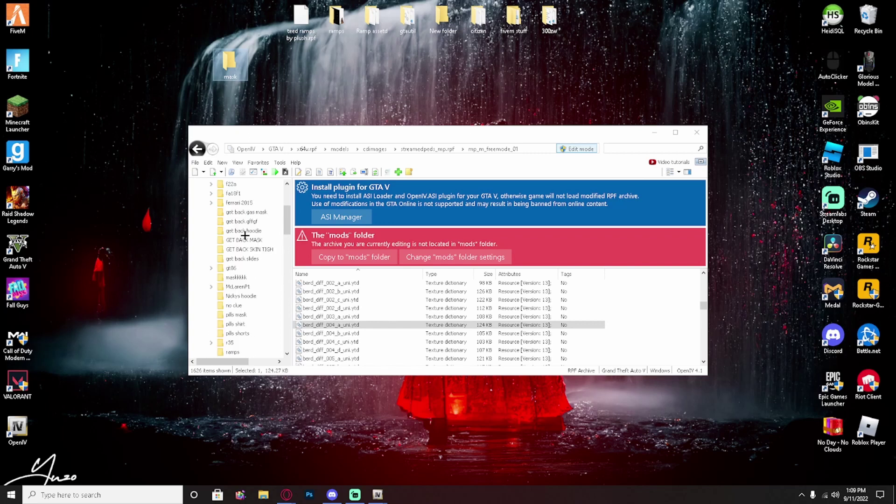
{"action": "left_click", "coordinate": [224, 203]}
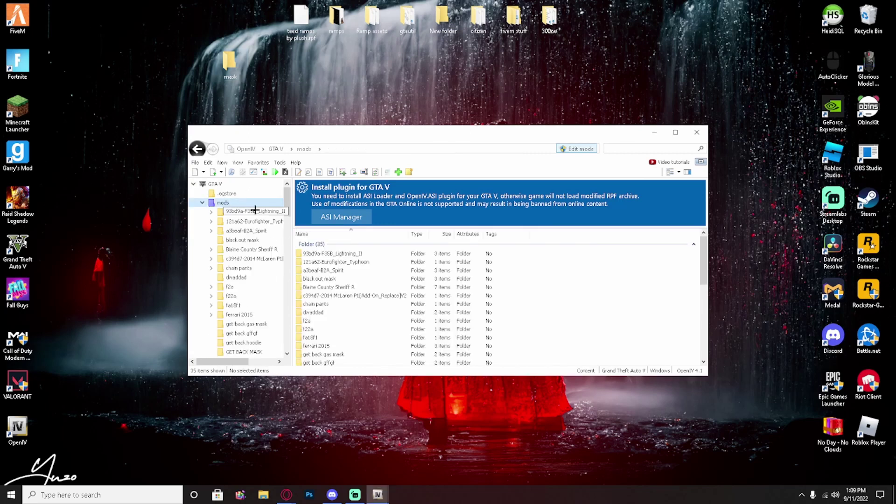
{"action": "left_click_drag", "start_coordinate": [230, 61], "coordinate": [545, 276]}
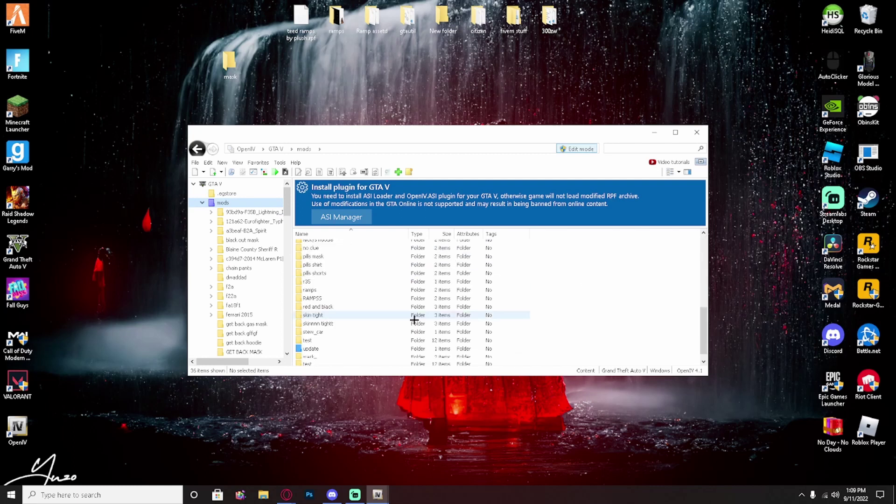
{"action": "double_click", "coordinate": [328, 353]}
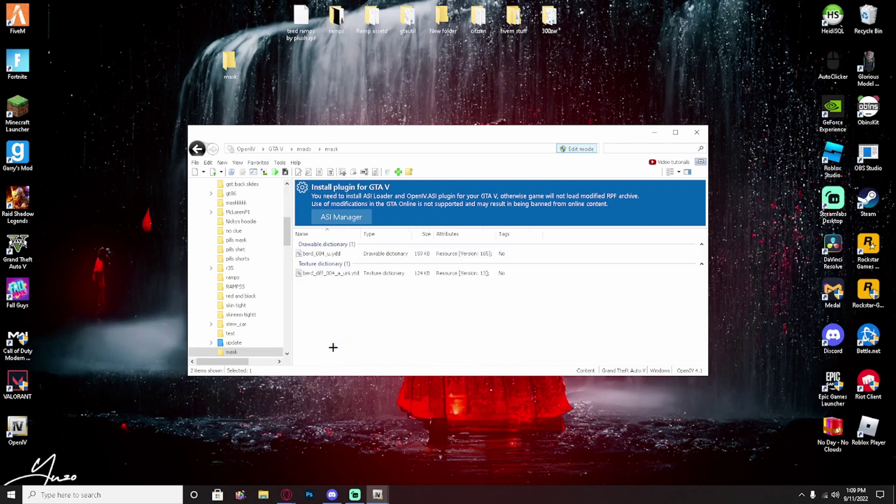
- Export the berd_diff_004_a_uni texture from the .ytd as a PNG image into Downloads
{"action": "double_click", "coordinate": [355, 274]}
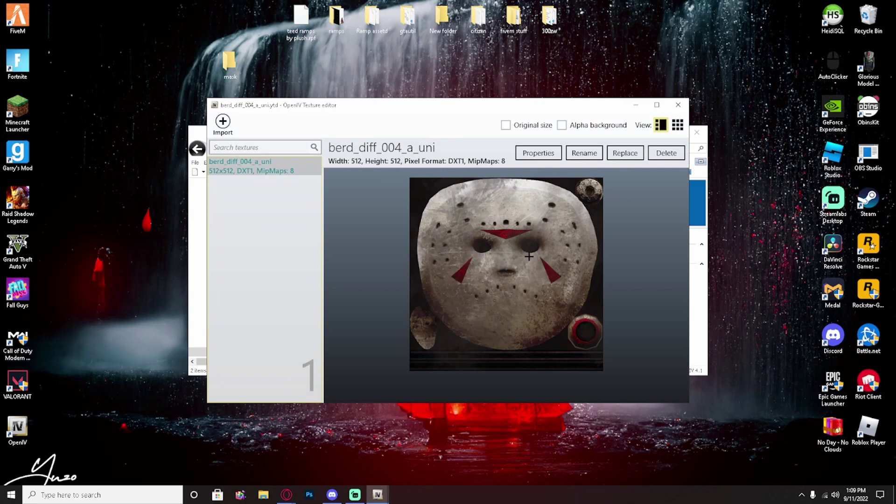
{"action": "left_click", "coordinate": [383, 396]}
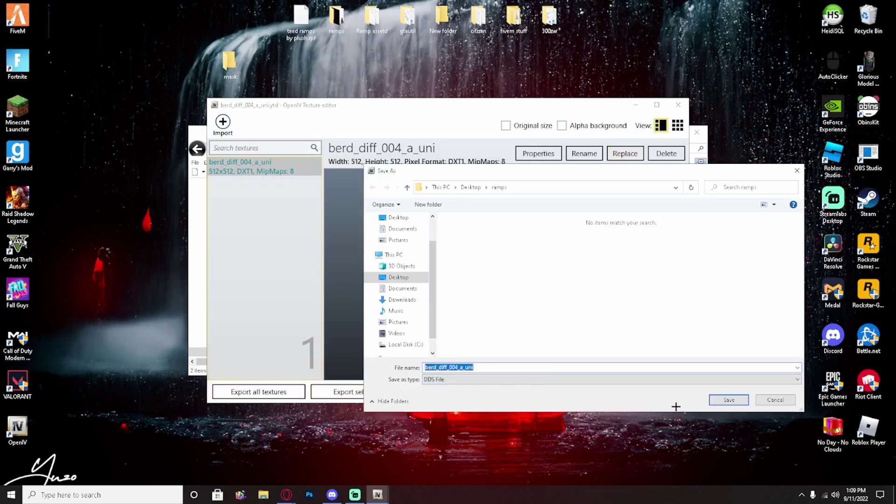
{"action": "left_click", "coordinate": [628, 380]}
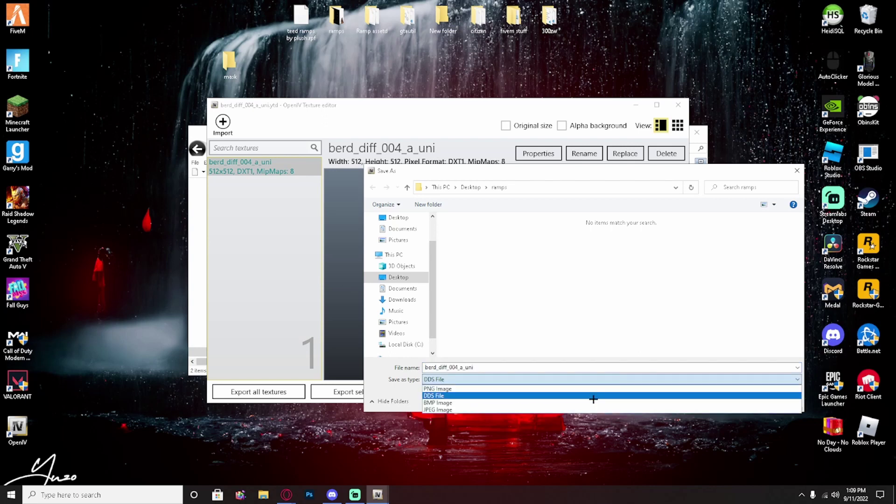
{"action": "left_click", "coordinate": [592, 387]}
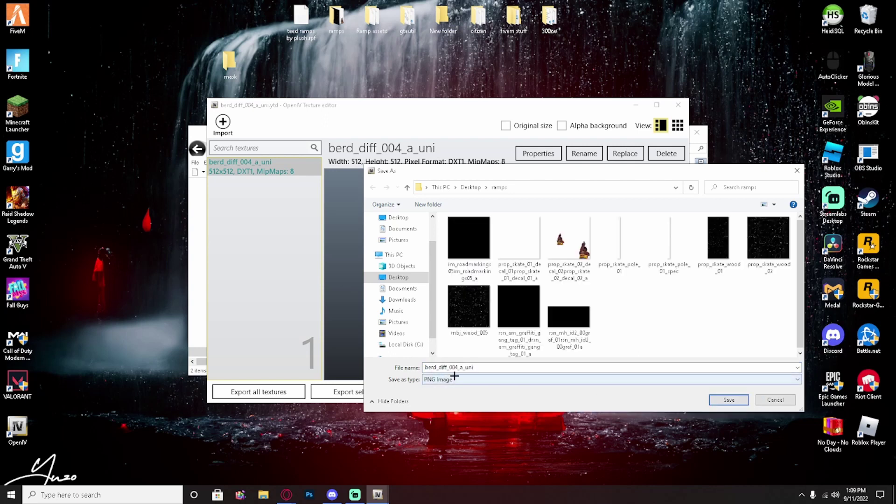
{"action": "left_click", "coordinate": [402, 299]}
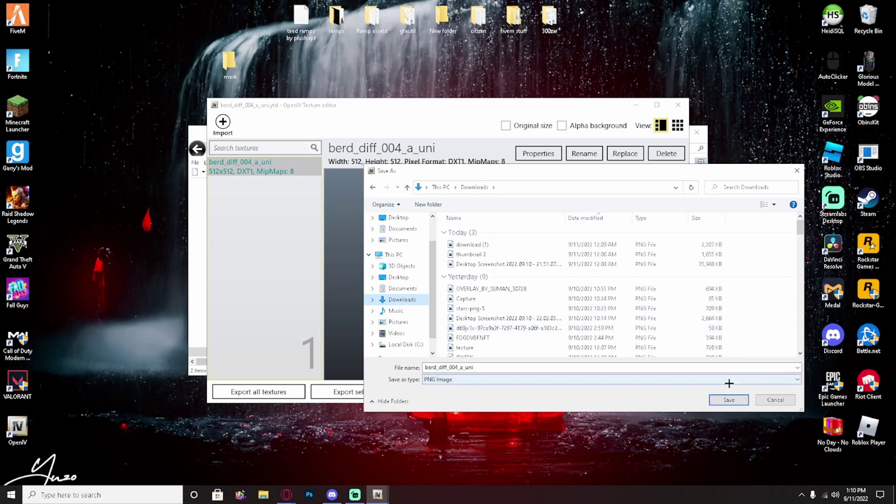
{"action": "left_click", "coordinate": [727, 401]}
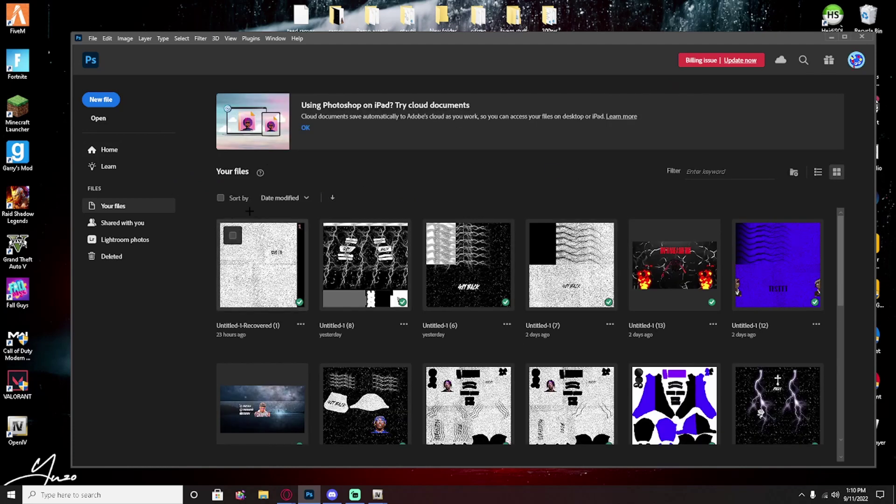
- Create a 1280×1280 transparent document and place the exported PNG texture filling the canvas
{"action": "left_click", "coordinate": [112, 106]}
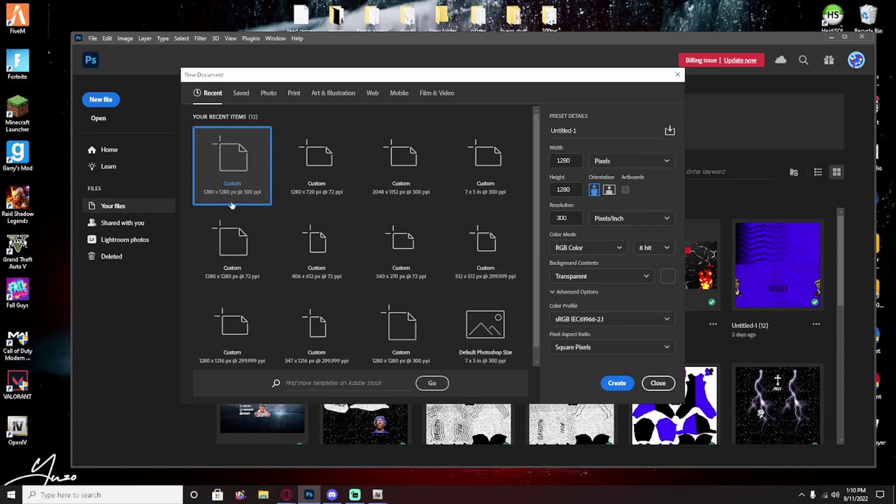
{"action": "left_click", "coordinate": [615, 387]}
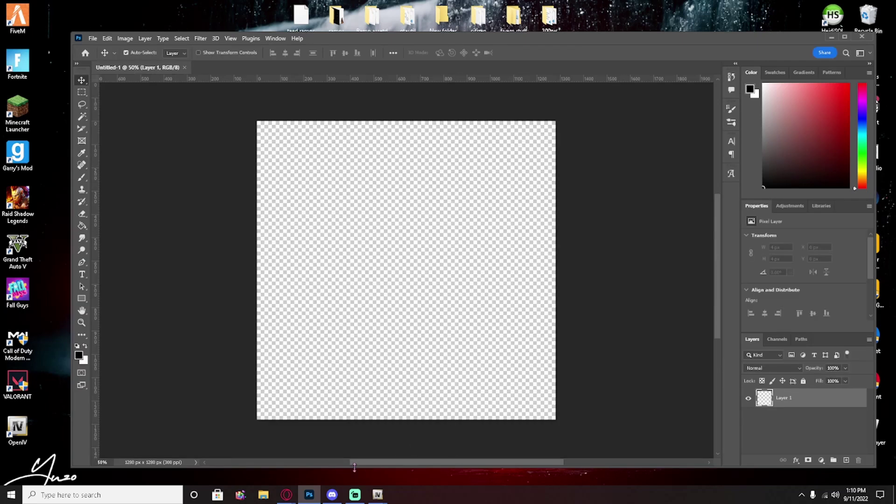
{"action": "left_click", "coordinate": [264, 494]}
{"action": "left_click", "coordinate": [240, 386]}
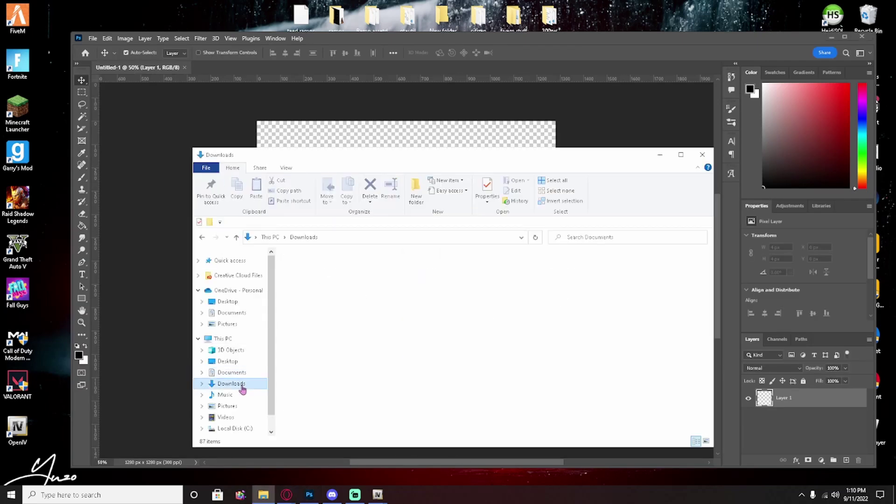
{"action": "left_click_drag", "start_coordinate": [307, 283], "coordinate": [355, 135]}
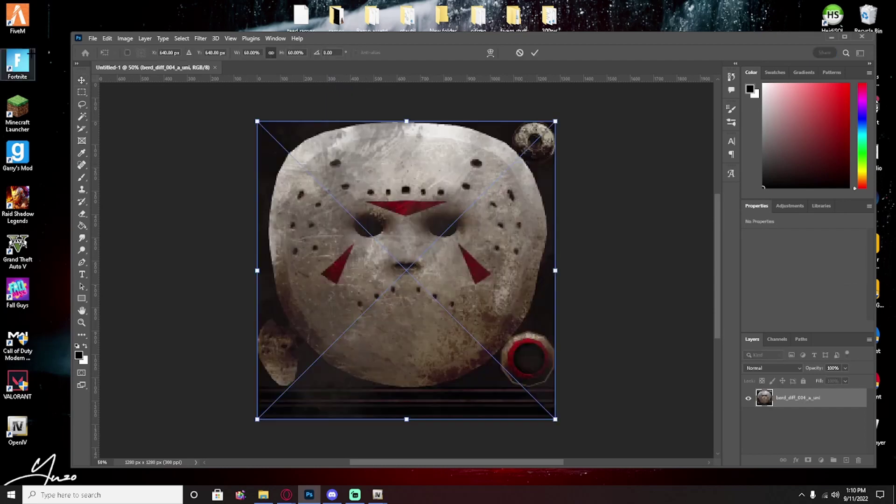
{"action": "key", "text": "Return"}
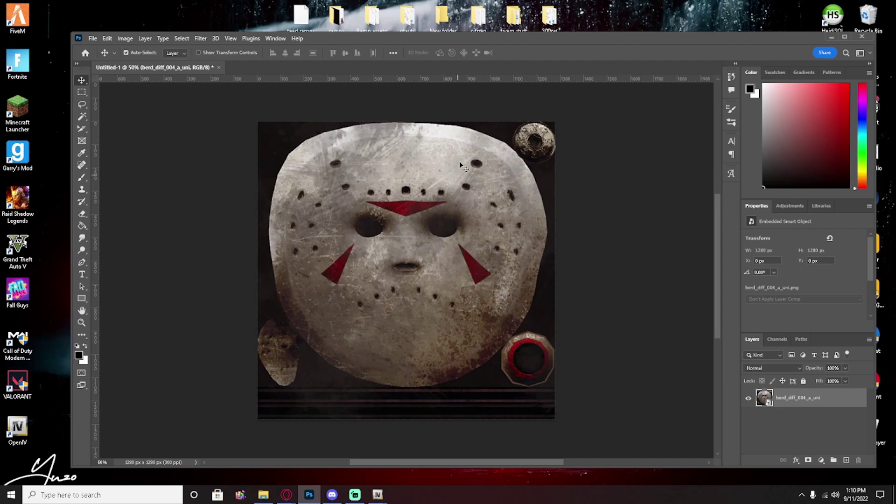
- Pick bright purple for the Paint Bucket, test-fill the rasterized texture, then undo it
{"action": "left_click", "coordinate": [81, 225]}
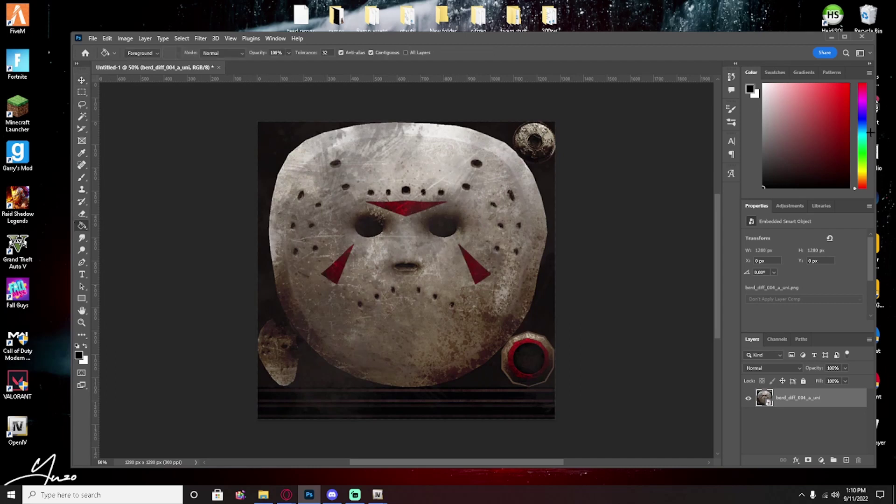
{"action": "left_click_drag", "start_coordinate": [863, 156], "coordinate": [863, 106]}
{"action": "left_click", "coordinate": [838, 99]}
{"action": "left_click", "coordinate": [371, 300]}
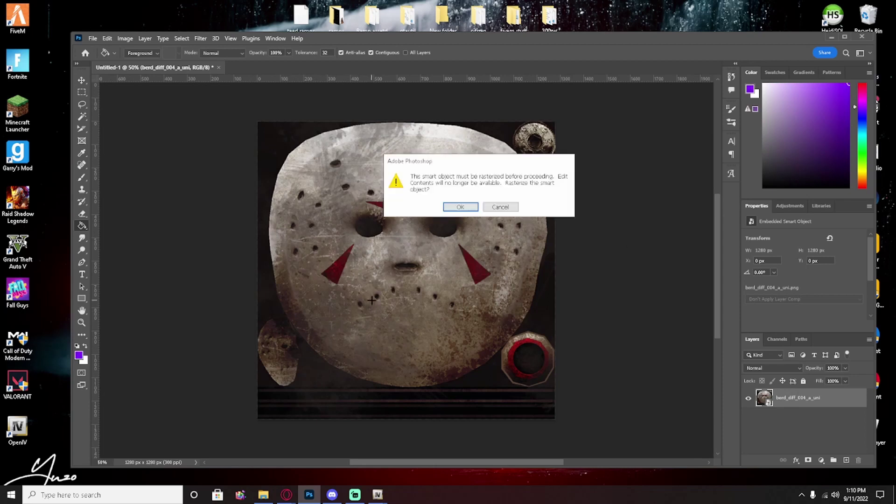
{"action": "left_click", "coordinate": [460, 206]}
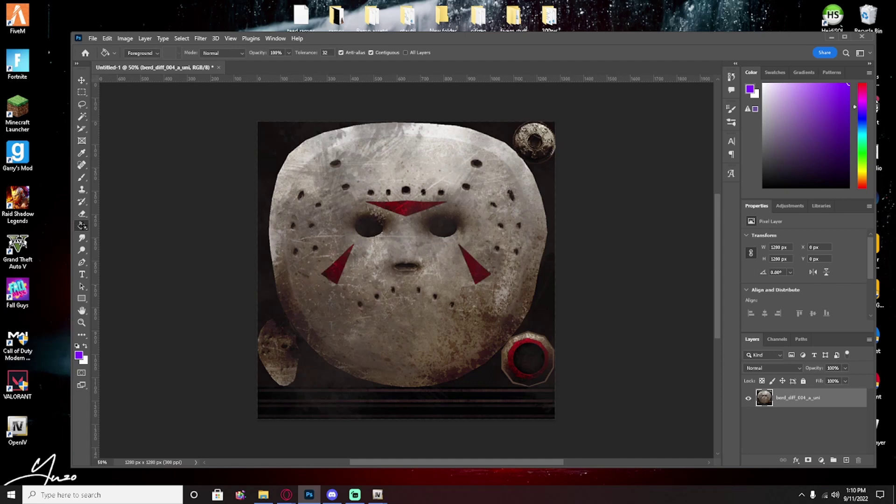
{"action": "left_click", "coordinate": [386, 226]}
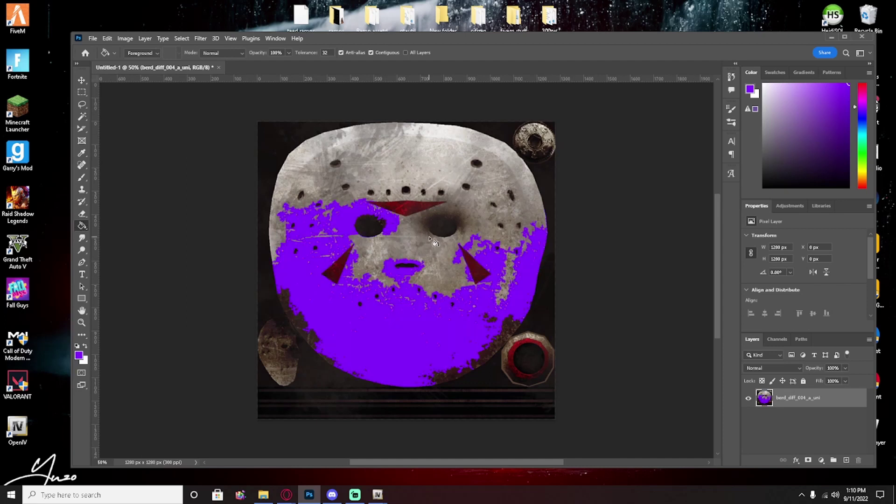
{"action": "key", "text": "ctrl+z"}
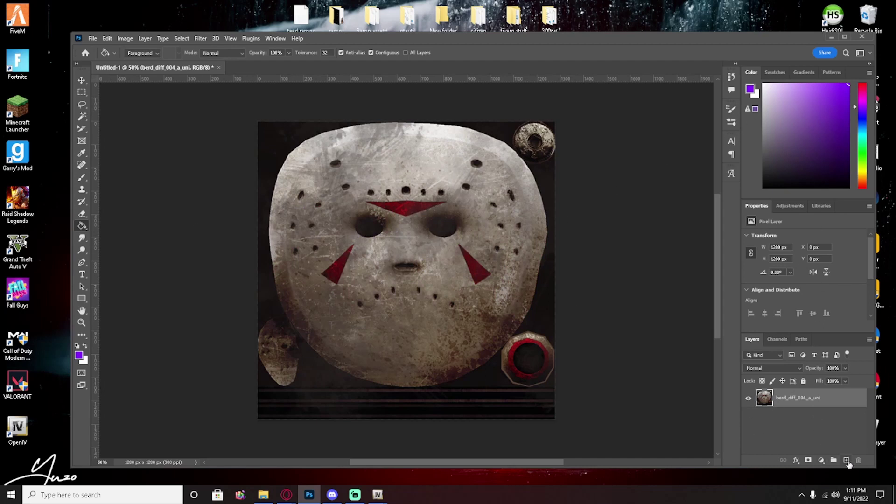
- Fill a new Layer 1 entirely with purple above the texture and toggle its visibility to check
{"action": "left_click", "coordinate": [846, 461]}
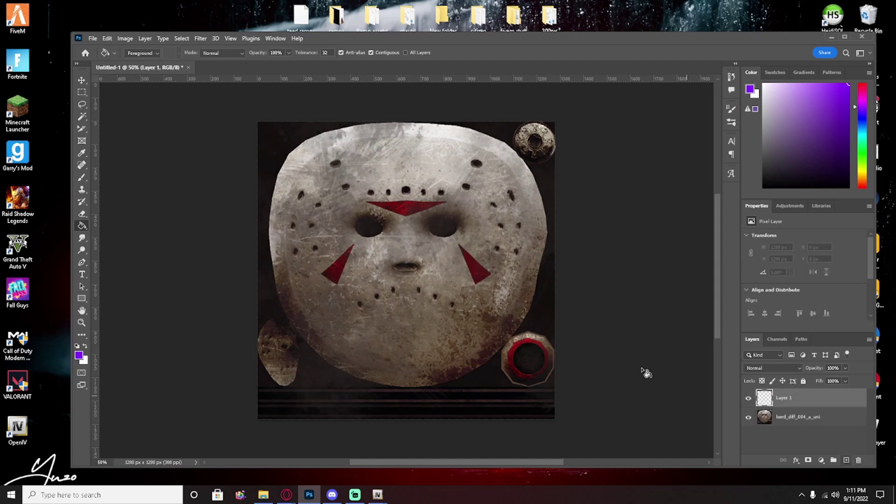
{"action": "left_click", "coordinate": [364, 275]}
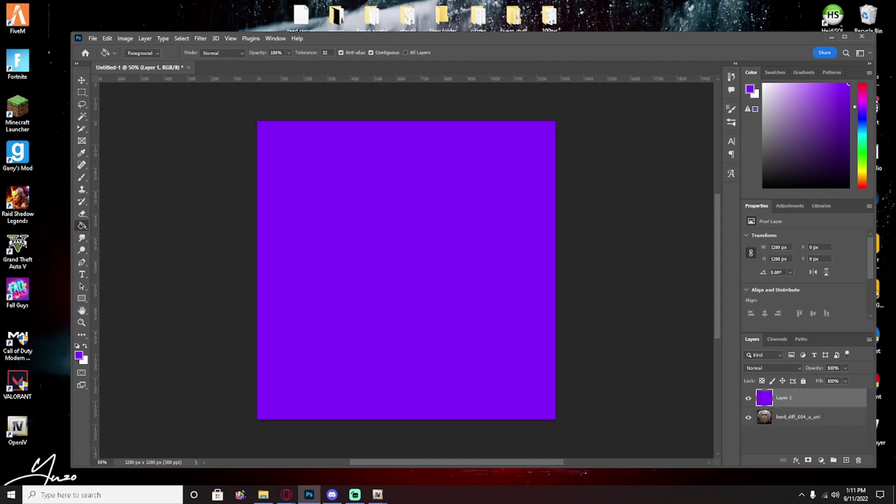
{"action": "left_click", "coordinate": [82, 80]}
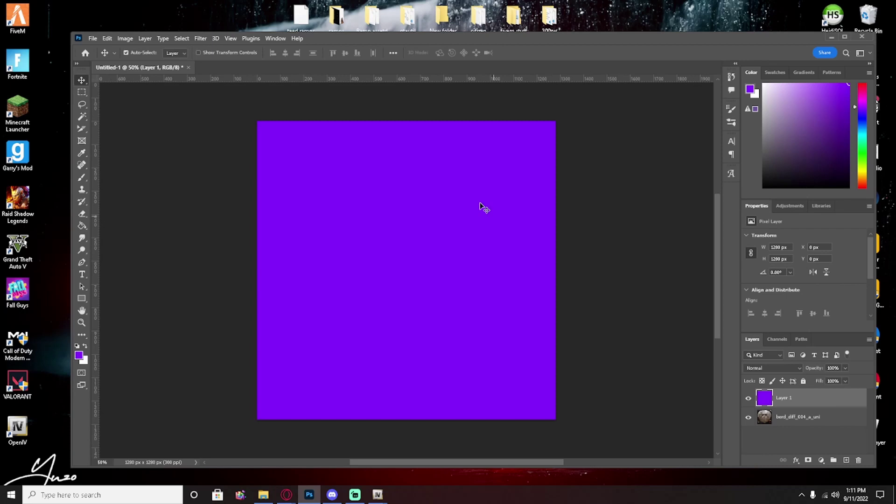
{"action": "left_click", "coordinate": [748, 399]}
{"action": "left_click", "coordinate": [749, 399]}
- Open the Desktop\fivem stuff\png\png folder of 27 overlay PNGs, then bring up Discord
{"action": "left_click", "coordinate": [263, 494]}
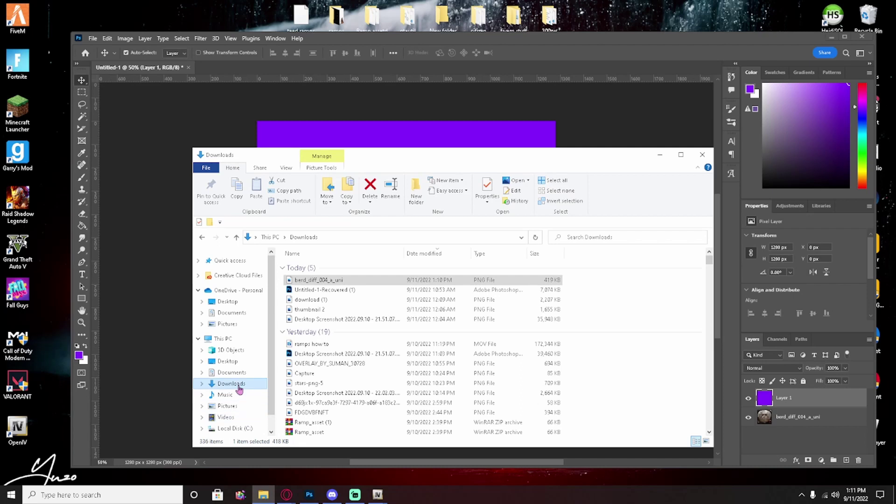
{"action": "left_click", "coordinate": [229, 361]}
{"action": "double_click", "coordinate": [324, 312]}
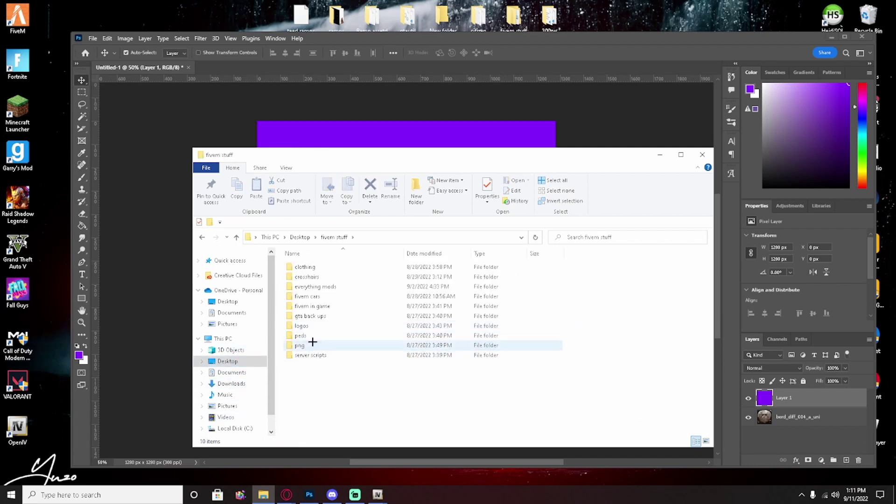
{"action": "left_click", "coordinate": [301, 345]}
{"action": "double_click", "coordinate": [326, 345]}
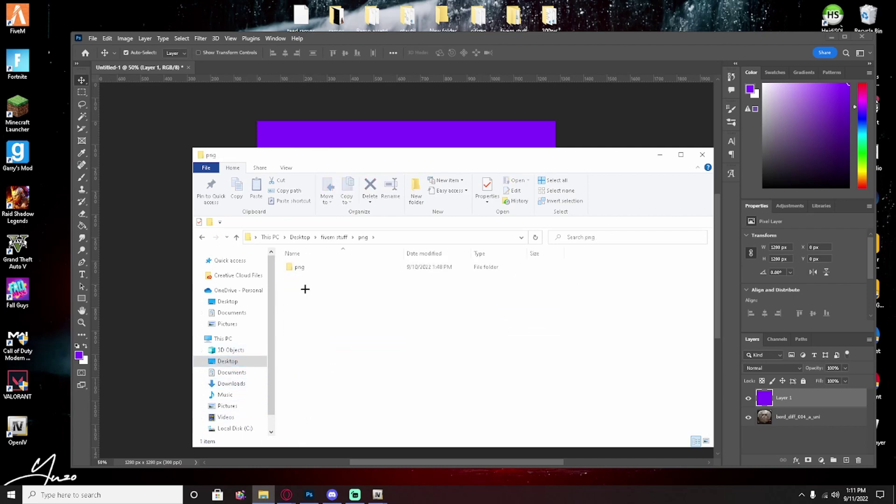
{"action": "double_click", "coordinate": [316, 270]}
{"action": "scroll", "coordinate": [337, 336], "scroll_direction": "down", "scroll_amount": 2}
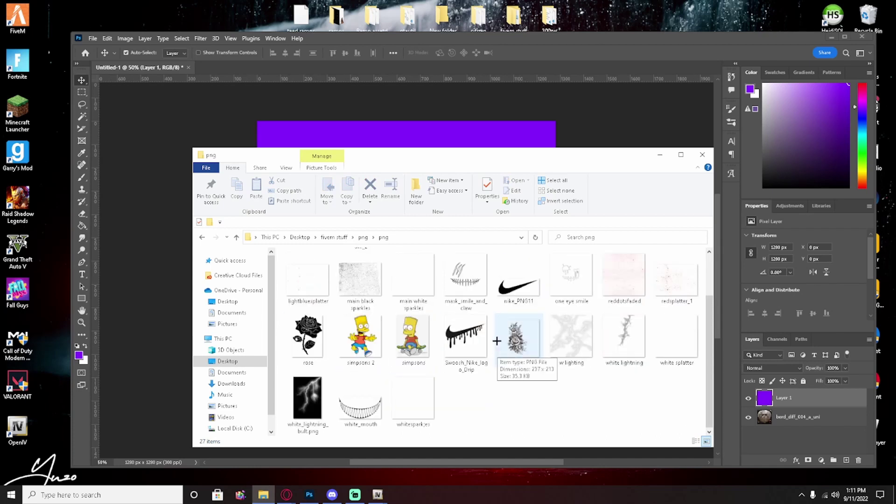
{"action": "left_click", "coordinate": [330, 495]}
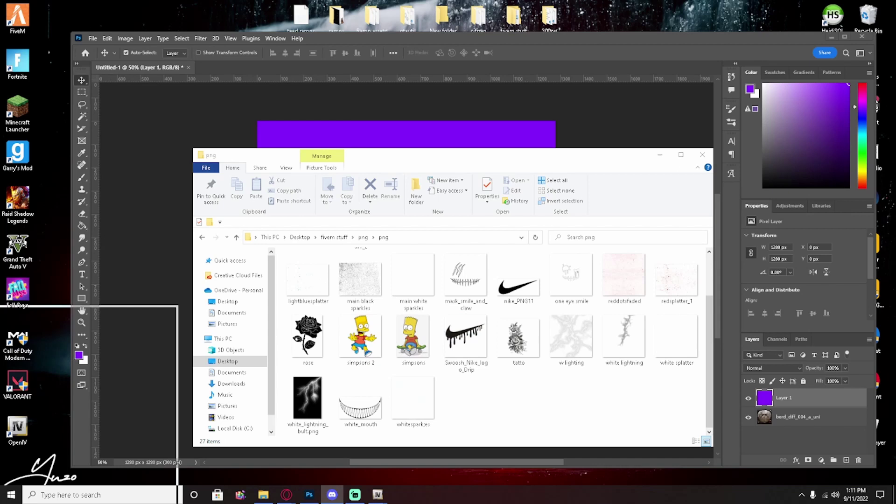
- Maximize Discord and browse the Cursed RP server and the community announcements channel
{"action": "left_click_drag", "start_coordinate": [106, 314], "coordinate": [499, 36]}
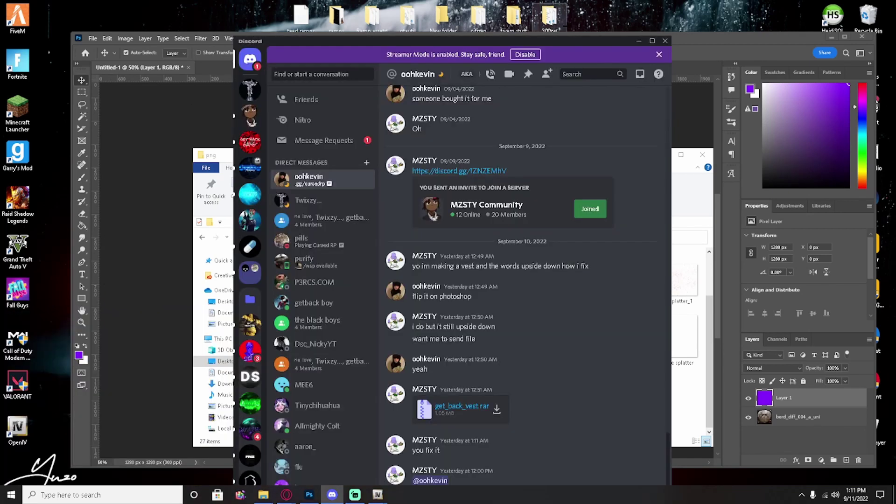
{"action": "double_click", "coordinate": [498, 35]}
{"action": "left_click", "coordinate": [75, 164]}
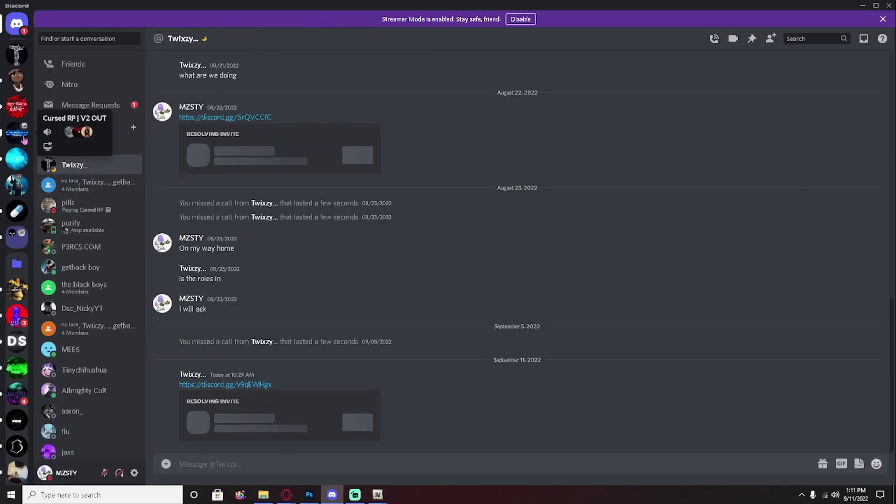
{"action": "left_click", "coordinate": [21, 134]}
{"action": "left_click", "coordinate": [24, 83]}
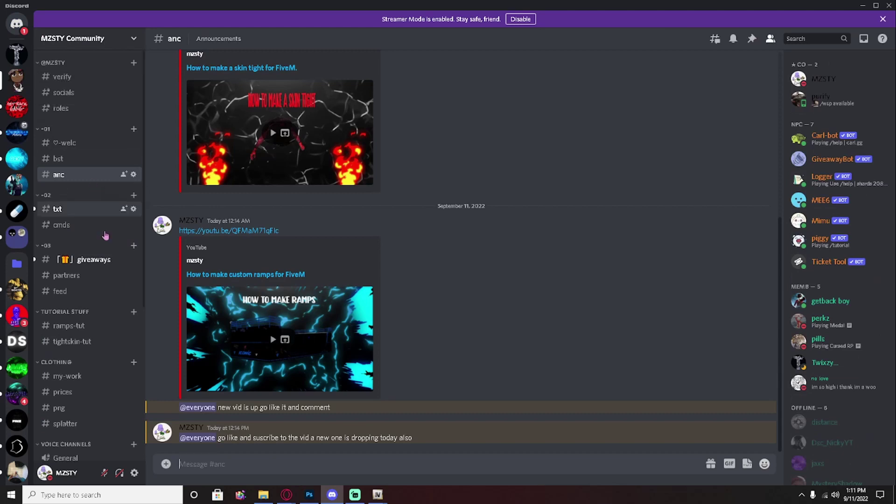
{"action": "scroll", "coordinate": [107, 236], "scroll_direction": "down", "scroll_amount": 3}
{"action": "scroll", "coordinate": [301, 324], "scroll_direction": "up", "scroll_amount": 3}
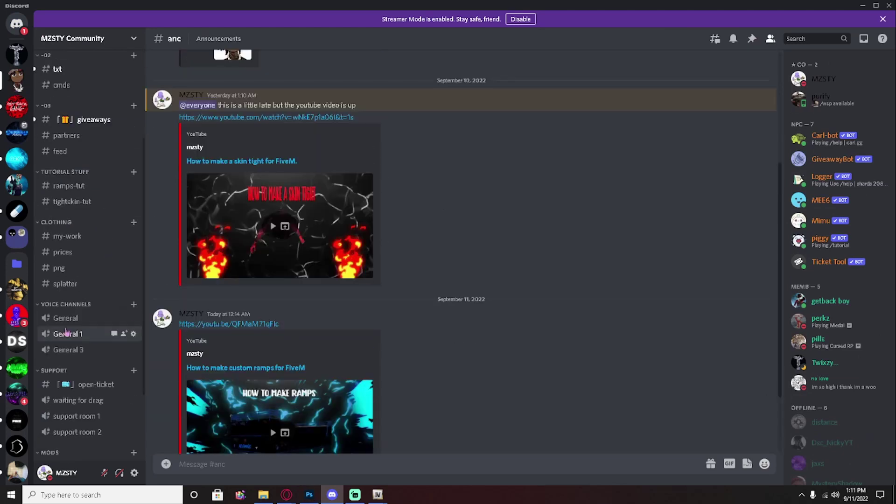
- Look through the png, splatter, tightskin-tut and ramps-tut channels, then minimize Discord
{"action": "left_click", "coordinate": [60, 268]}
{"action": "left_click", "coordinate": [75, 284]}
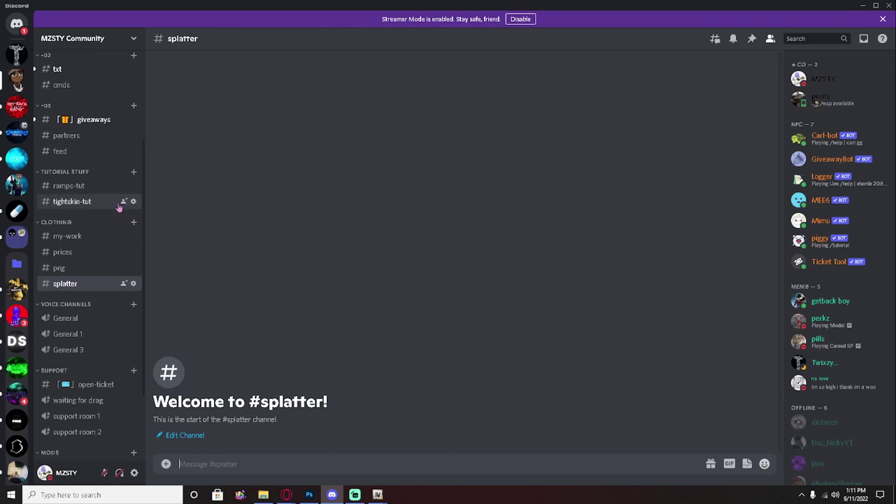
{"action": "left_click", "coordinate": [74, 202]}
{"action": "left_click", "coordinate": [69, 185]}
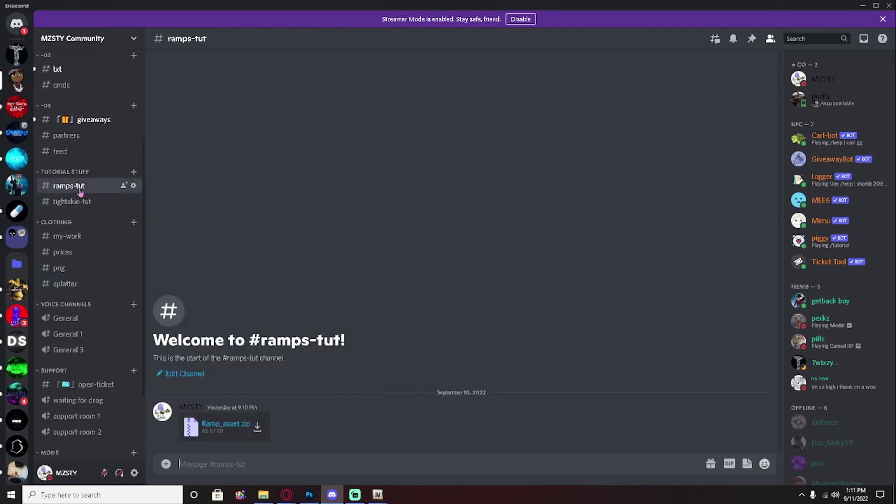
{"action": "left_click", "coordinate": [72, 202]}
{"action": "left_click", "coordinate": [862, 6]}
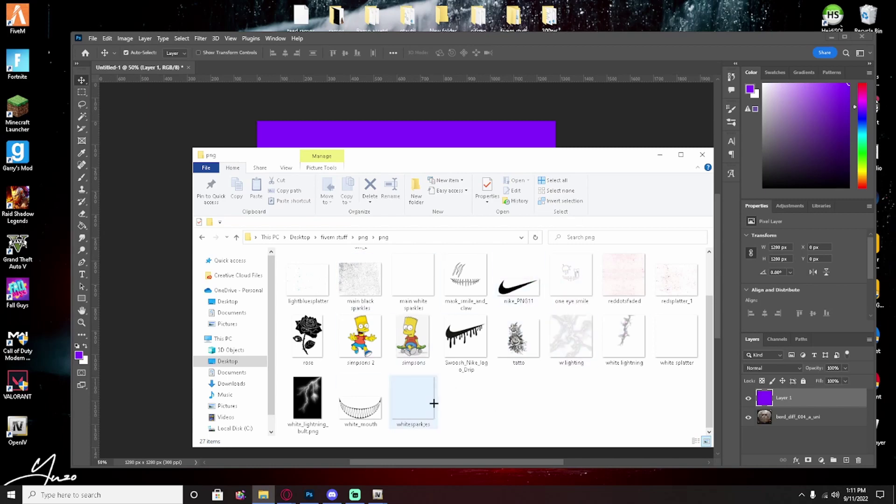
- Place the main white sparkles image on the canvas and duplicate it with Ctrl+J
{"action": "scroll", "coordinate": [456, 409], "scroll_direction": "up", "scroll_amount": 1}
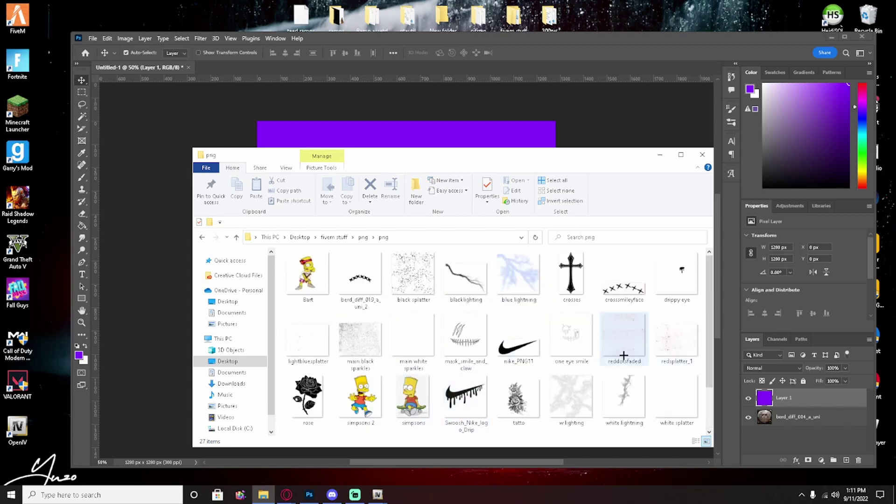
{"action": "left_click", "coordinate": [409, 339]}
{"action": "left_click_drag", "start_coordinate": [409, 339], "coordinate": [328, 142]}
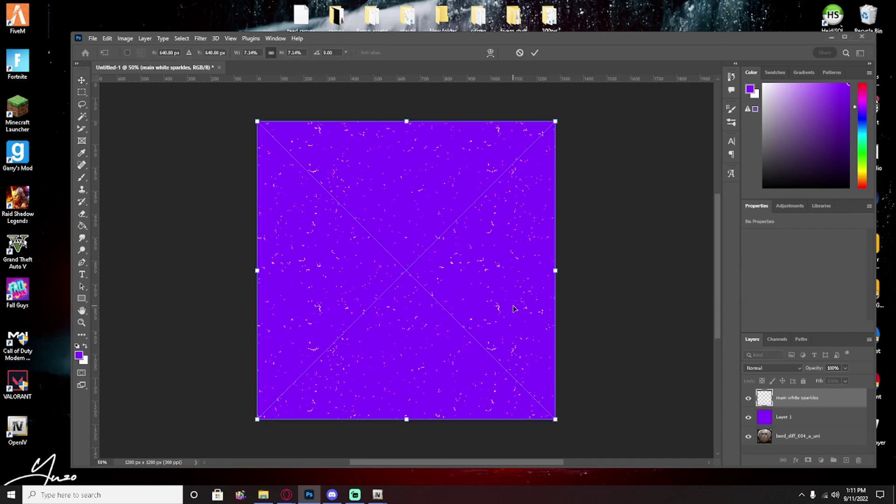
{"action": "key", "text": "Return"}
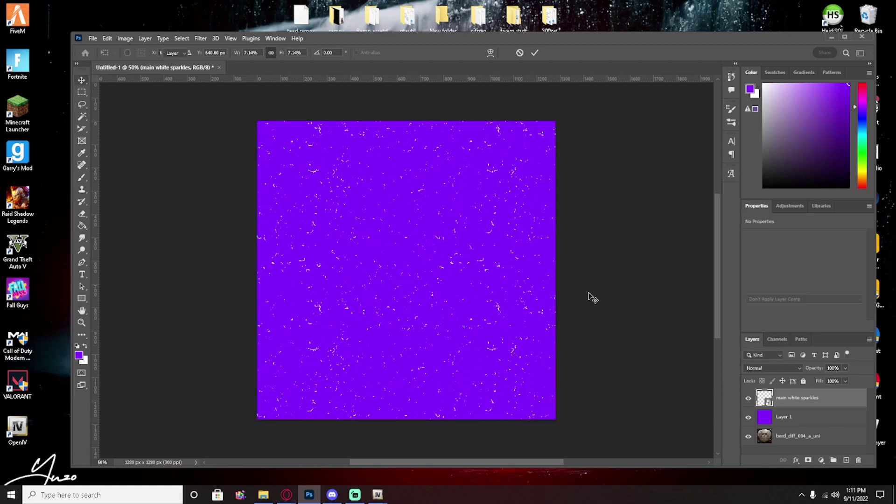
{"action": "key", "text": "ctrl+j"}
{"action": "key", "text": "ctrl+j"}
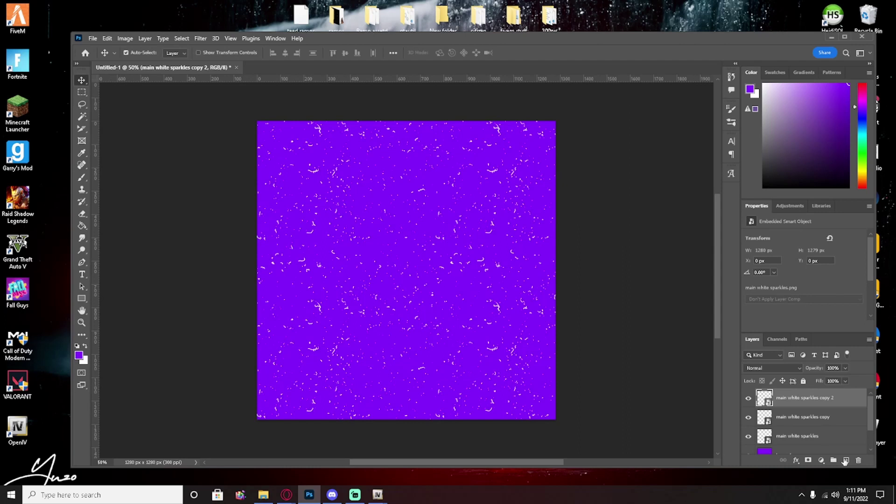
- Toggle the purple fill layer's visibility repeatedly to compare it against the mask
{"action": "left_click_drag", "start_coordinate": [748, 397], "coordinate": [748, 437]}
{"action": "scroll", "coordinate": [749, 436], "scroll_direction": "down", "scroll_amount": 1}
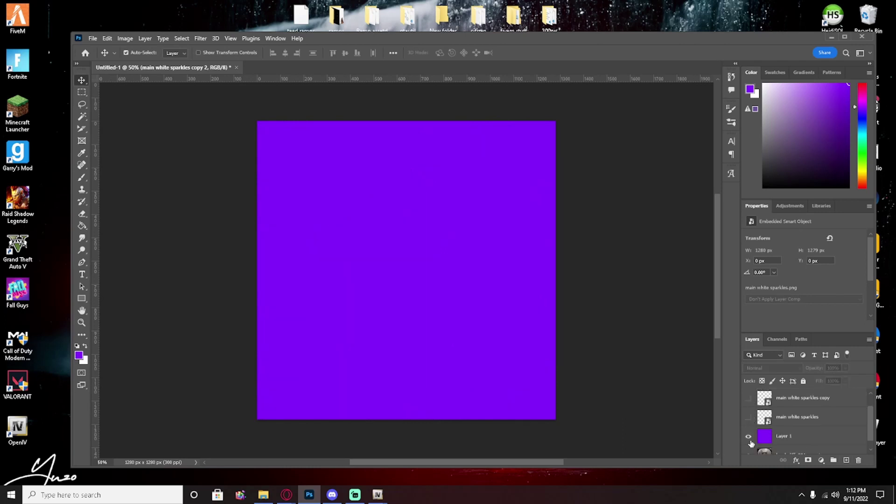
{"action": "left_click", "coordinate": [749, 436]}
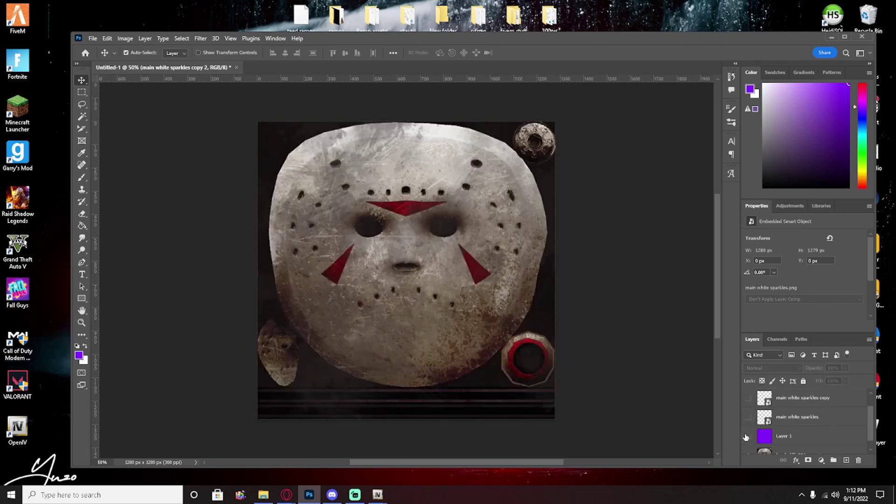
{"action": "left_click", "coordinate": [745, 436]}
{"action": "left_click", "coordinate": [745, 437]}
{"action": "left_click", "coordinate": [746, 437]}
{"action": "left_click", "coordinate": [746, 438]}
{"action": "left_click", "coordinate": [749, 436]}
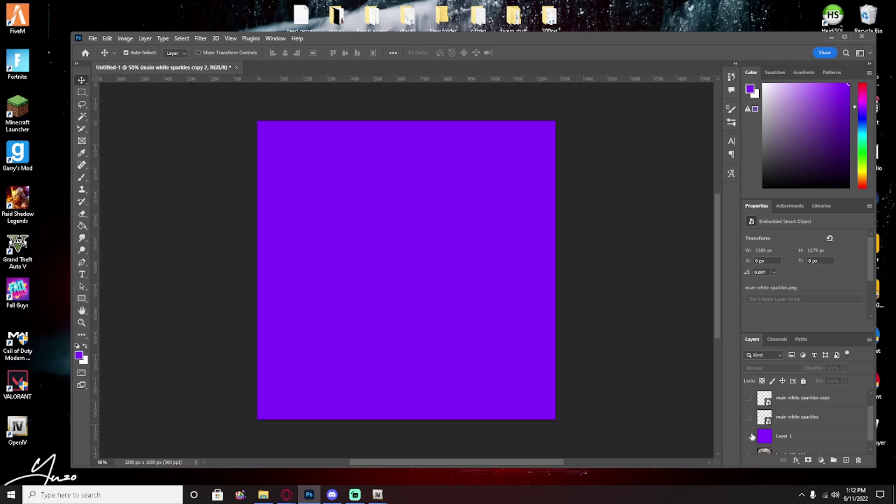
{"action": "left_click", "coordinate": [749, 437]}
{"action": "left_click", "coordinate": [749, 437]}
{"action": "left_click", "coordinate": [749, 436]}
{"action": "left_click", "coordinate": [749, 436]}
{"action": "left_click", "coordinate": [750, 436]}
{"action": "left_click", "coordinate": [749, 436]}
{"action": "left_click", "coordinate": [750, 436]}
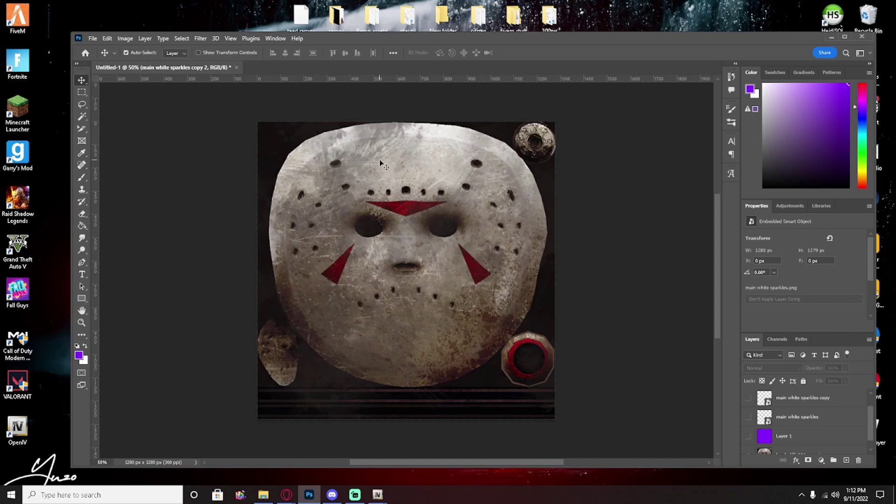
{"action": "left_click", "coordinate": [750, 437]}
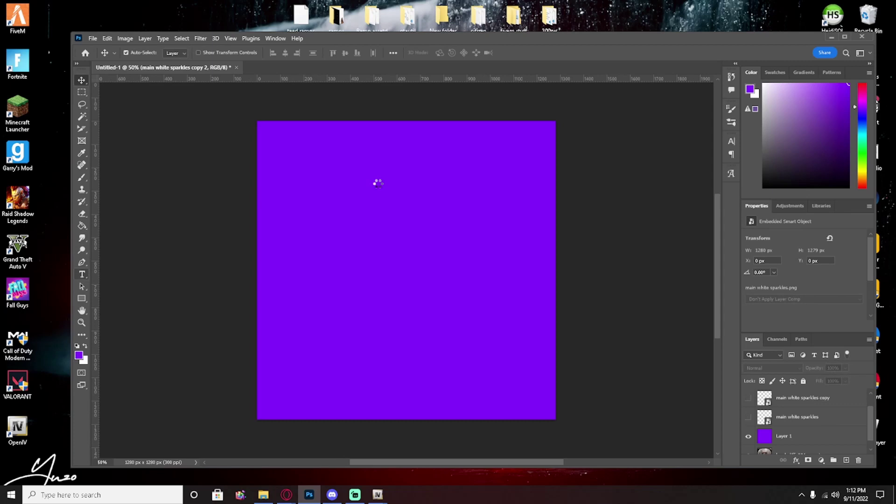
- Type MZSTY as a new text layer near the top centre of the canvas
{"action": "left_click", "coordinate": [383, 166]}
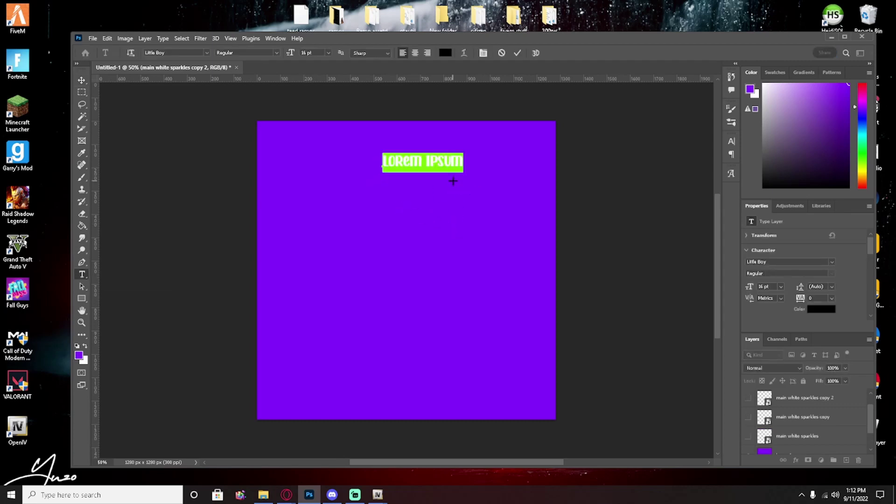
{"action": "type", "text": "MZSTY"}
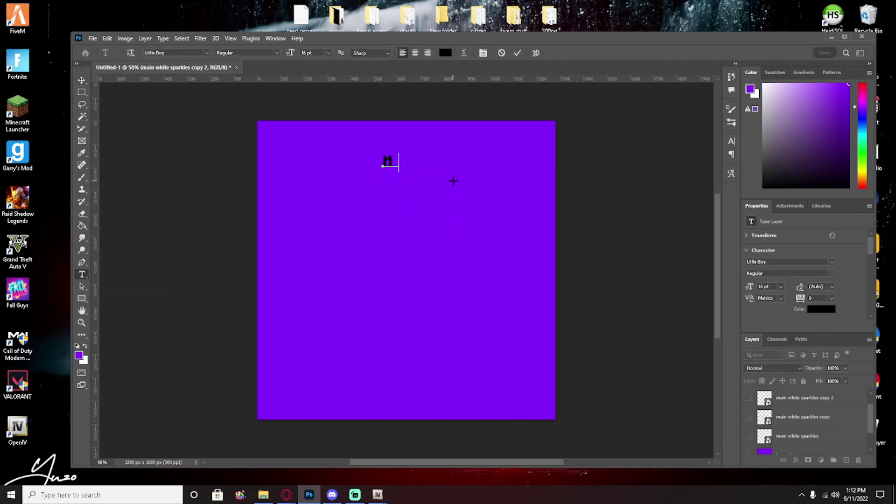
{"action": "left_click", "coordinate": [82, 80]}
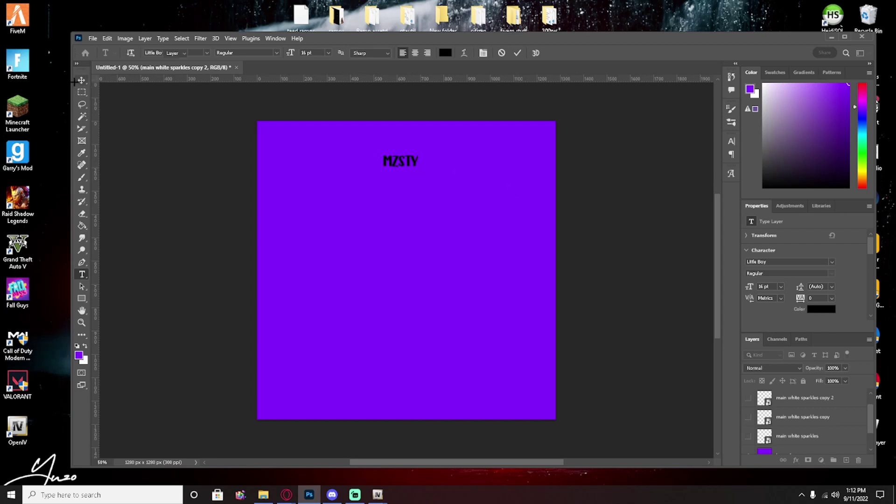
{"action": "left_click_drag", "start_coordinate": [406, 162], "coordinate": [405, 160]}
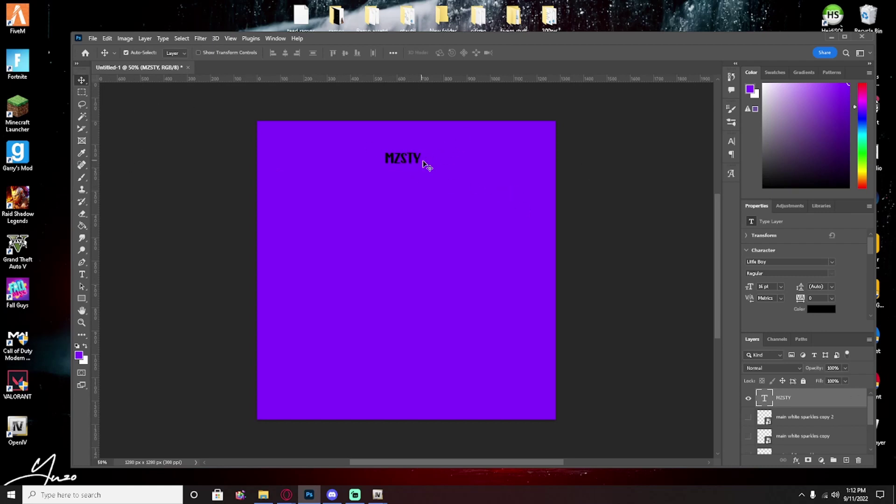
- Change the MZSTY text colour to white (#ffffff) and nudge it into place
{"action": "key", "text": "t"}
{"action": "left_click_drag", "start_coordinate": [422, 158], "coordinate": [379, 158]}
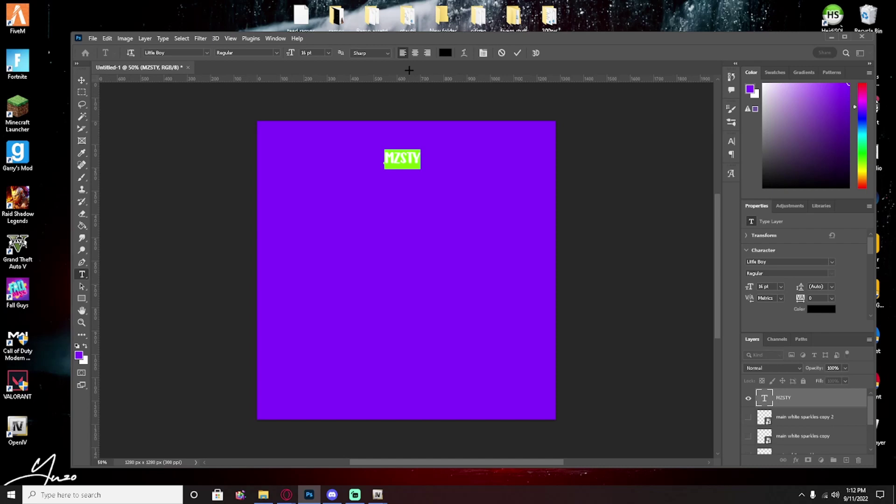
{"action": "left_click", "coordinate": [445, 53]}
{"action": "left_click", "coordinate": [437, 149]}
{"action": "type", "text": "ffffff"}
{"action": "left_click", "coordinate": [520, 110]}
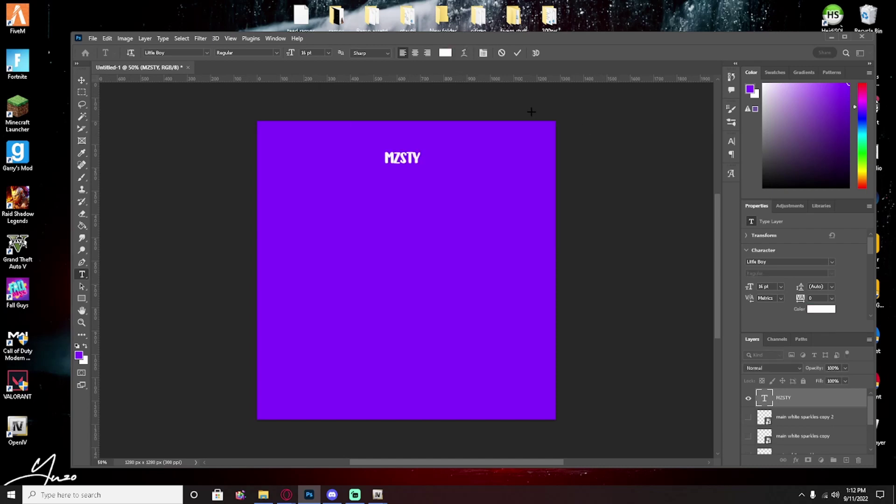
{"action": "left_click", "coordinate": [82, 80]}
{"action": "left_click_drag", "start_coordinate": [405, 159], "coordinate": [400, 158]}
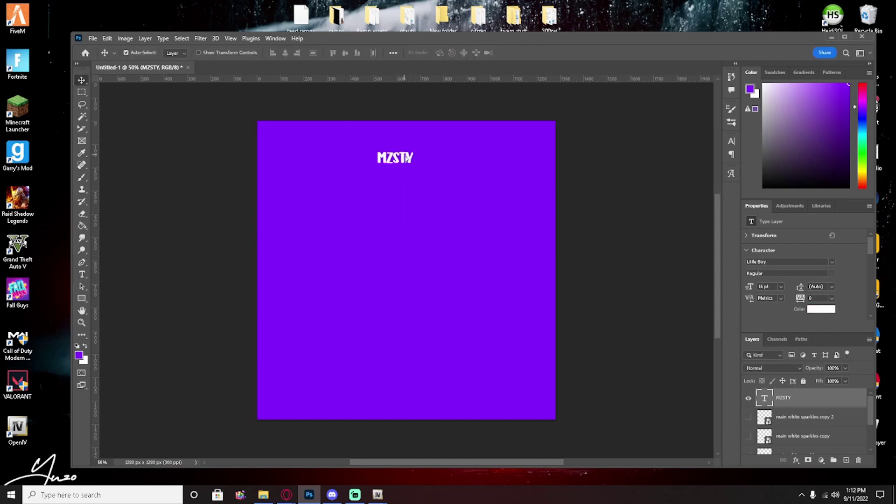
- Hide the purple fill and move MZSTY onto the mask's forehead
{"action": "scroll", "coordinate": [793, 420], "scroll_direction": "down", "scroll_amount": 3}
{"action": "left_click", "coordinate": [747, 425]}
{"action": "left_click", "coordinate": [748, 427]}
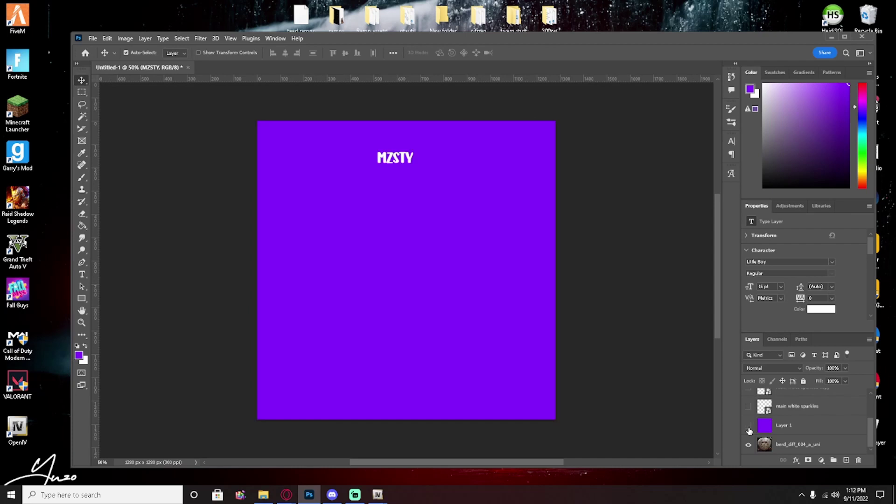
{"action": "left_click", "coordinate": [749, 427]}
{"action": "left_click_drag", "start_coordinate": [394, 160], "coordinate": [408, 163]}
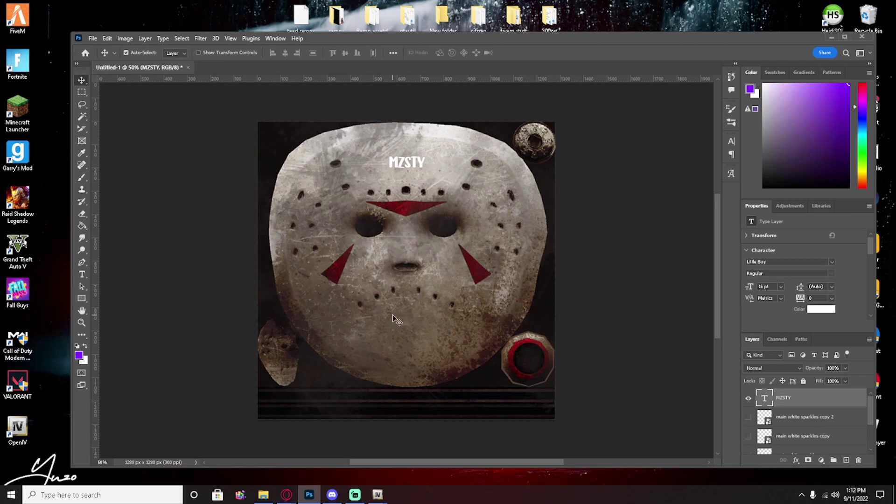
- Place the drippy eye image over the mask's right eye hole
{"action": "left_click", "coordinate": [263, 494]}
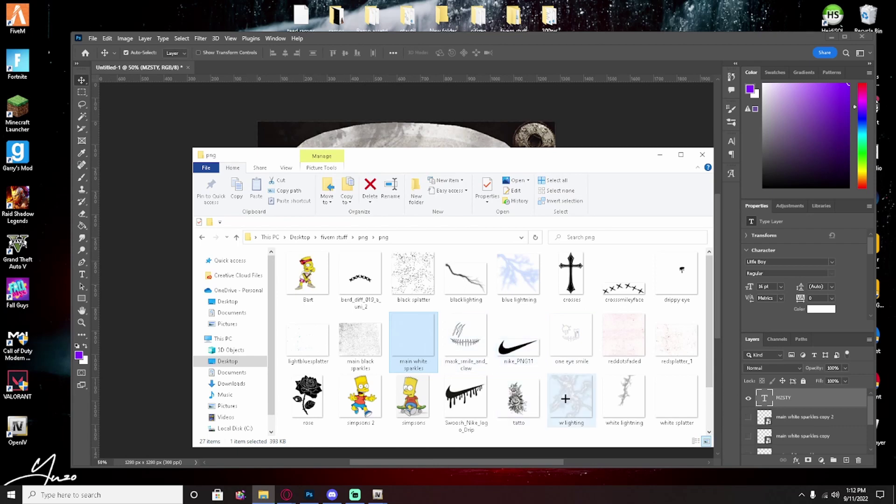
{"action": "scroll", "coordinate": [308, 338], "scroll_direction": "down", "scroll_amount": 2}
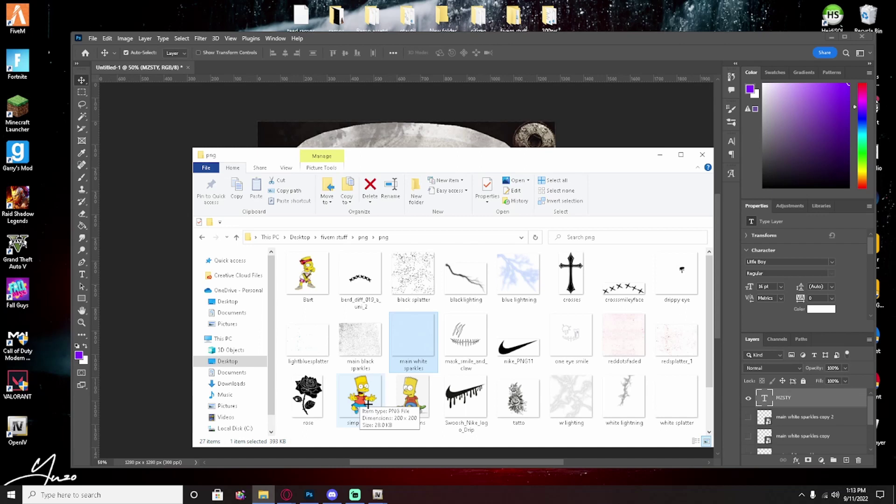
{"action": "left_click_drag", "start_coordinate": [674, 268], "coordinate": [353, 105]}
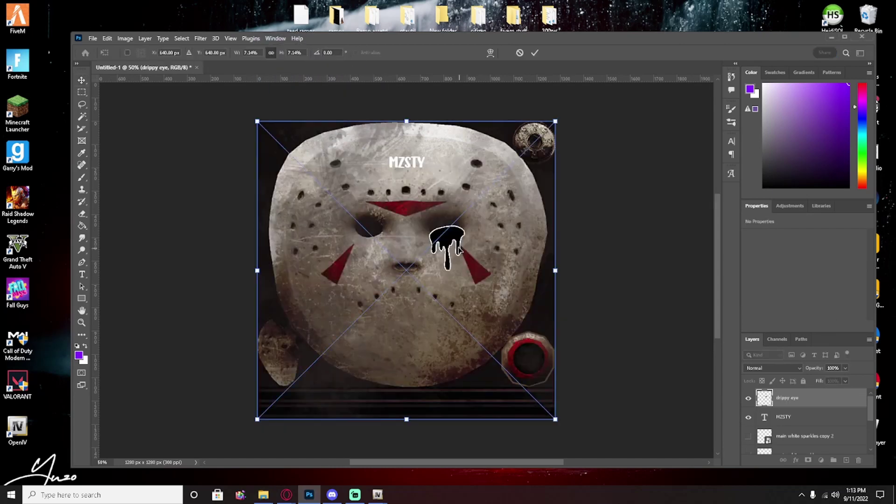
{"action": "left_click_drag", "start_coordinate": [452, 243], "coordinate": [446, 238]}
{"action": "left_click", "coordinate": [82, 80]}
{"action": "left_click_drag", "start_coordinate": [435, 239], "coordinate": [436, 233]}
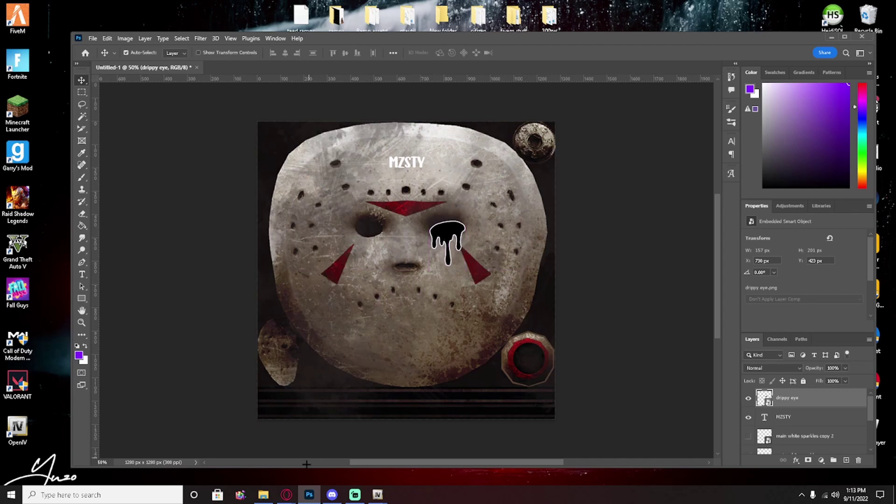
- Add the mask_smile_and_claw artwork, shrink it slightly and centre it on the mask
{"action": "left_click", "coordinate": [264, 494]}
{"action": "left_click_drag", "start_coordinate": [465, 338], "coordinate": [385, 131]}
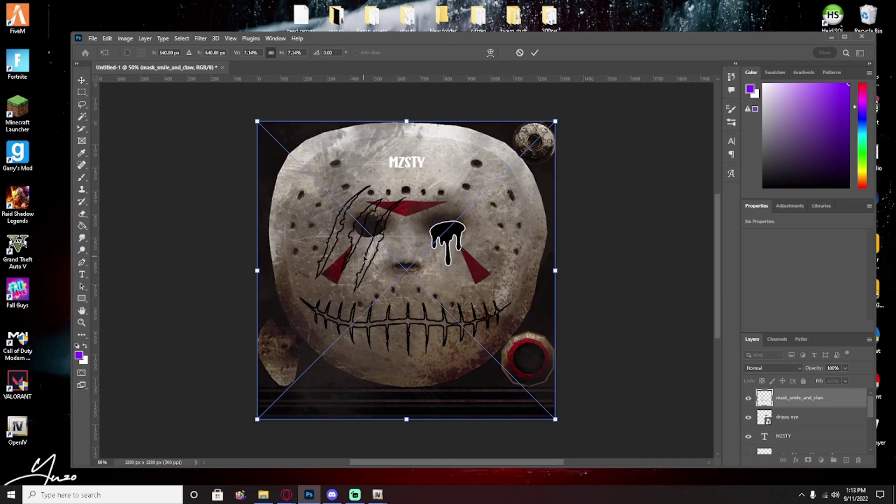
{"action": "left_click_drag", "start_coordinate": [365, 257], "coordinate": [372, 254]}
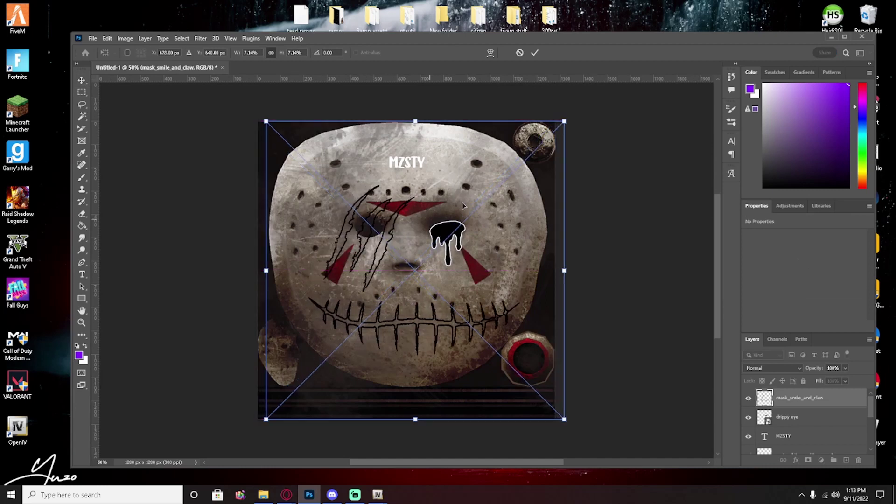
{"action": "left_click_drag", "start_coordinate": [424, 310], "coordinate": [415, 319]}
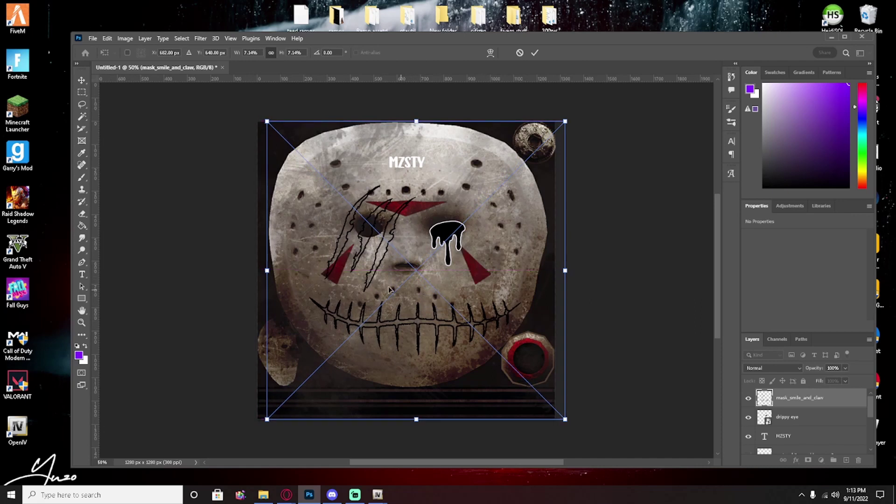
{"action": "left_click_drag", "start_coordinate": [566, 115], "coordinate": [524, 165]}
{"action": "left_click_drag", "start_coordinate": [417, 347], "coordinate": [425, 321]}
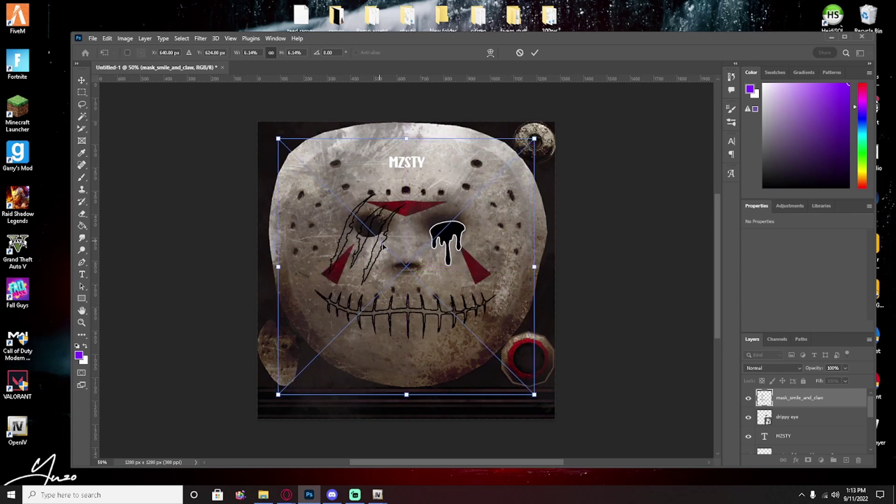
{"action": "key", "text": "Return"}
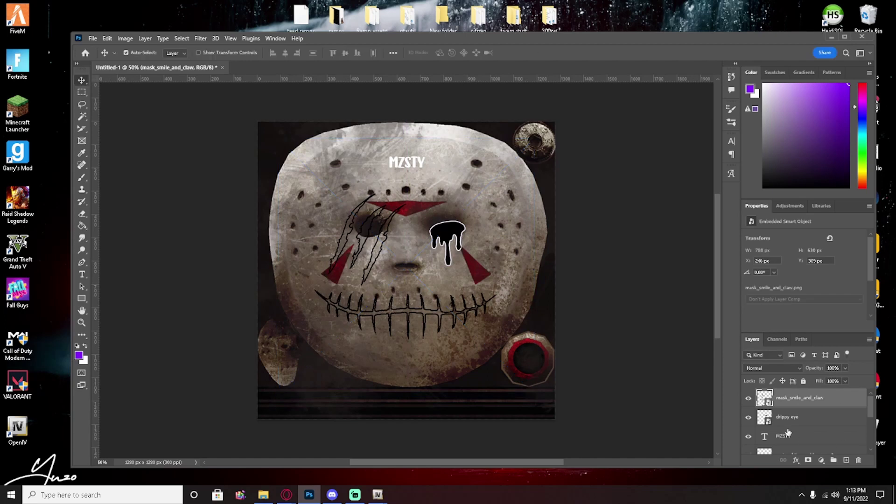
- Show the purple fill and all three main white sparkles layers again
{"action": "scroll", "coordinate": [802, 420], "scroll_direction": "down", "scroll_amount": 3}
{"action": "left_click", "coordinate": [748, 425]}
{"action": "left_click", "coordinate": [748, 406]}
{"action": "scroll", "coordinate": [749, 406], "scroll_direction": "up", "scroll_amount": 1}
{"action": "left_click", "coordinate": [748, 406]}
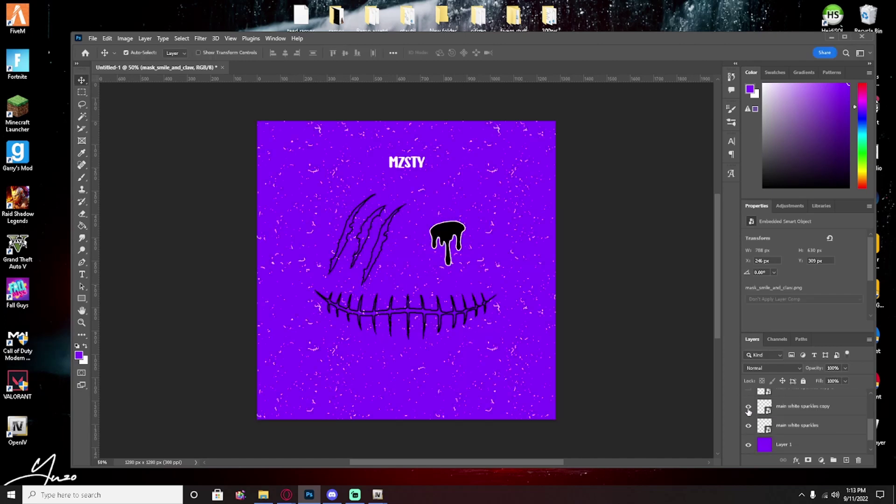
{"action": "scroll", "coordinate": [749, 406], "scroll_direction": "up", "scroll_amount": 1}
{"action": "left_click", "coordinate": [748, 405]}
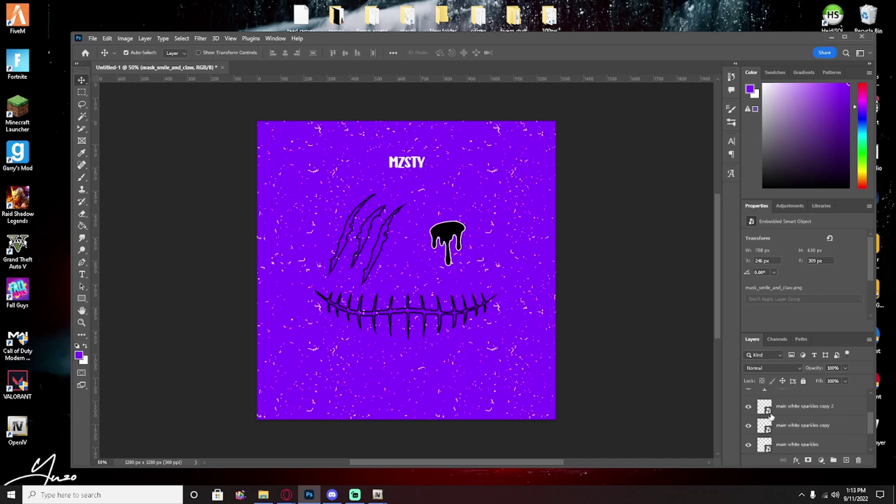
{"action": "scroll", "coordinate": [771, 415], "scroll_direction": "down", "scroll_amount": 2}
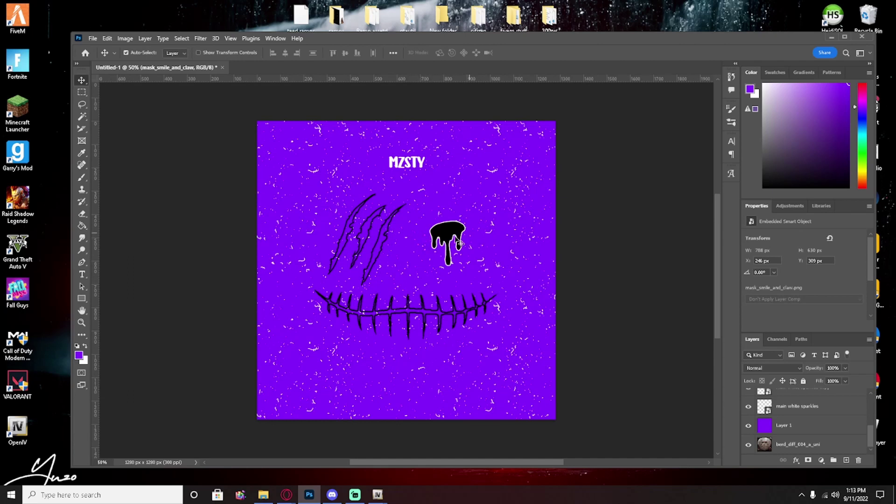
- Rasterize the drippy eye layer and fill the drip eye white with the Paint Bucket
{"action": "left_click", "coordinate": [81, 225]}
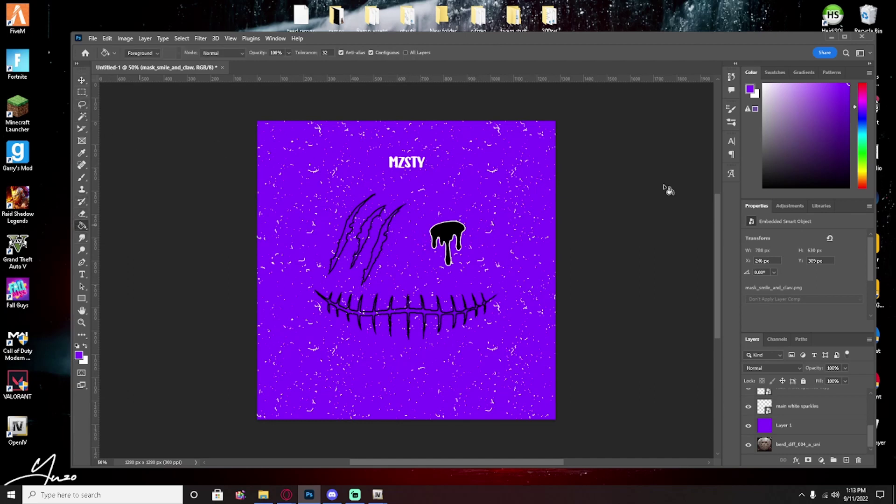
{"action": "left_click", "coordinate": [450, 230]}
{"action": "left_click", "coordinate": [467, 209]}
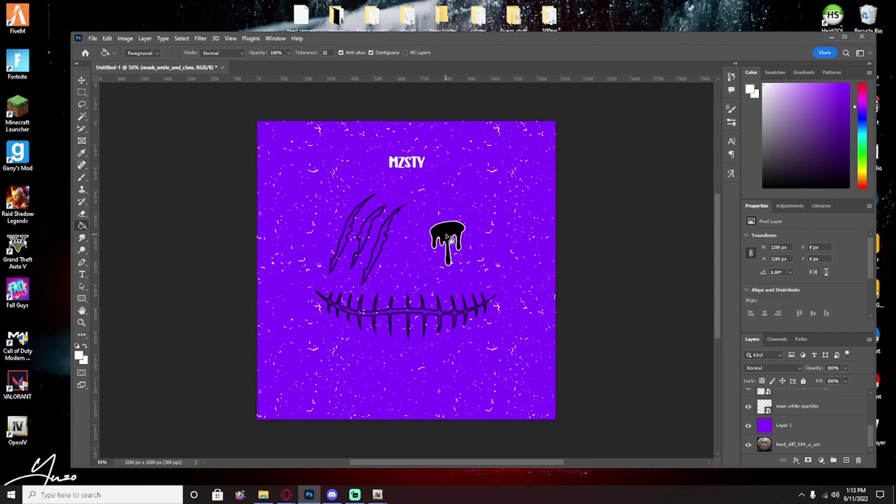
{"action": "left_click", "coordinate": [448, 239]}
{"action": "key", "text": "ctrl+z"}
{"action": "key", "text": "ctrl+z"}
{"action": "key", "text": "ctrl+z"}
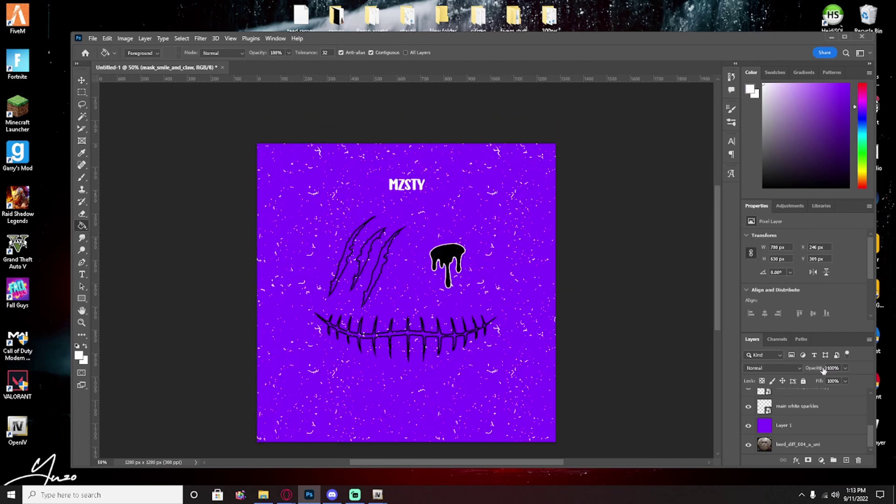
{"action": "left_click", "coordinate": [446, 254]}
{"action": "left_click", "coordinate": [468, 209]}
{"action": "left_click", "coordinate": [448, 250]}
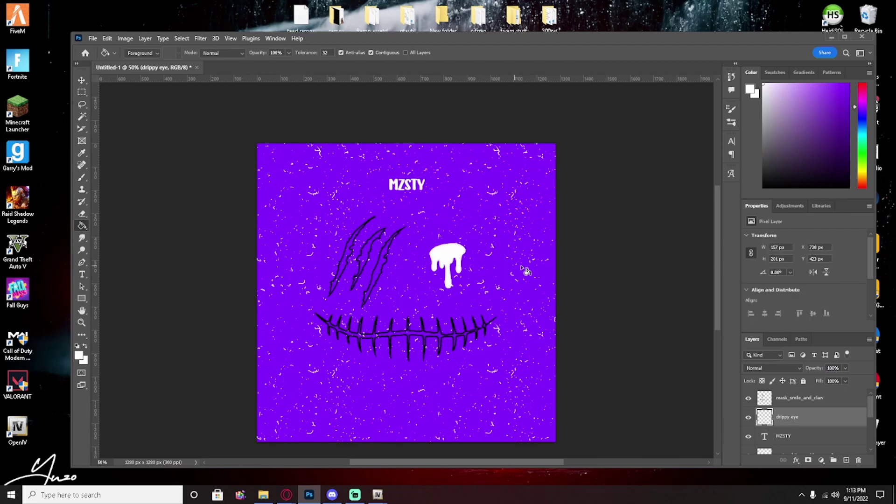
{"action": "left_click", "coordinate": [368, 261]}
{"action": "key", "text": "ctrl+z"}
- On mask_smile_and_claw, fill the three claw marks and the smile's stitch line white
{"action": "left_click", "coordinate": [786, 400]}
{"action": "left_click", "coordinate": [346, 261]}
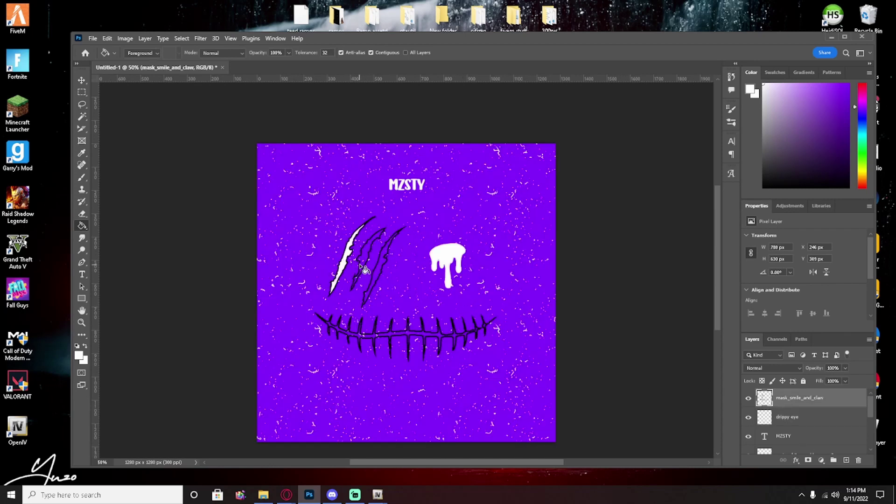
{"action": "left_click", "coordinate": [363, 270]}
{"action": "left_click", "coordinate": [382, 274]}
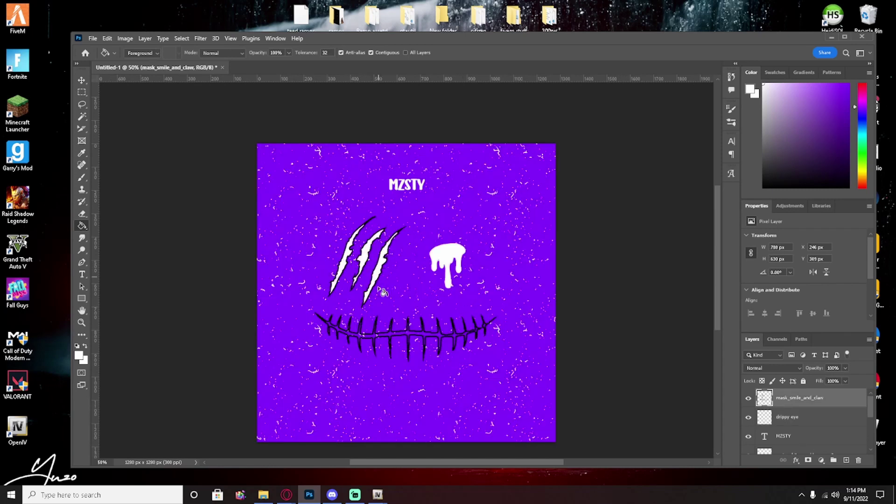
{"action": "left_click", "coordinate": [364, 339]}
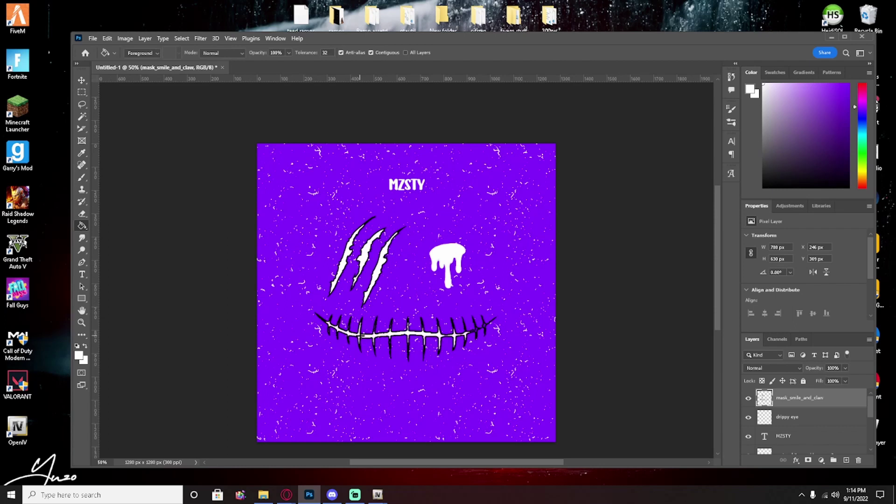
{"action": "left_click", "coordinate": [477, 332]}
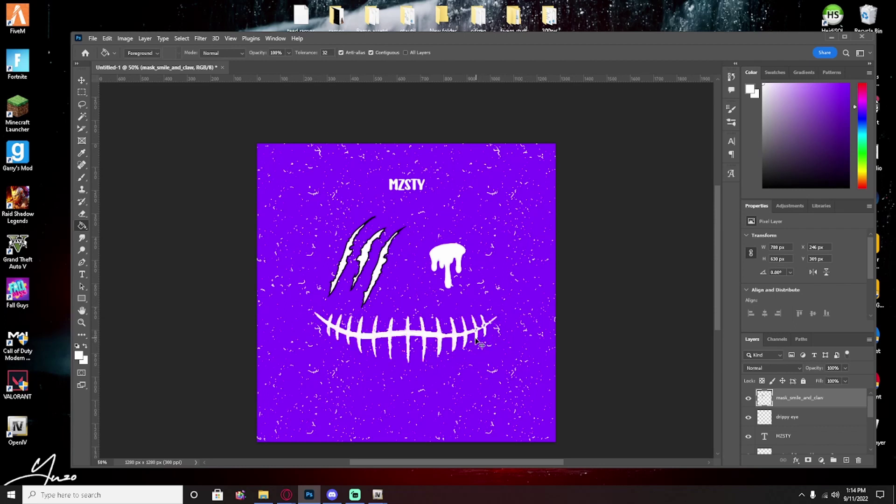
{"action": "key", "text": "ctrl+z"}
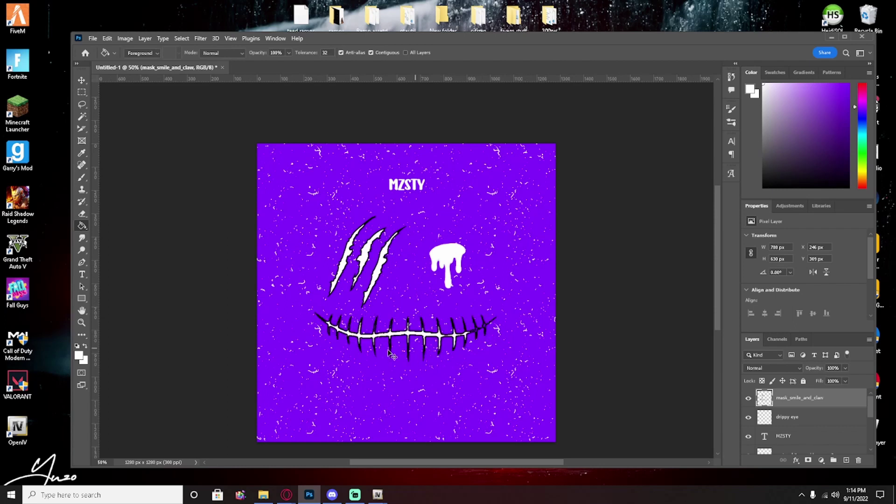
- Zoom to 200% on the smile's right end and test white fills on the stitch gap, undoing them
{"action": "double_click", "coordinate": [81, 322]}
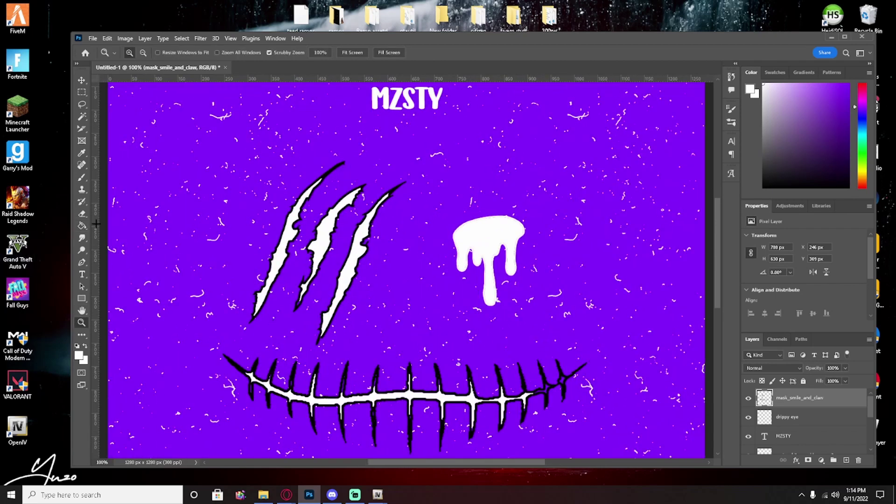
{"action": "left_click", "coordinate": [82, 225]}
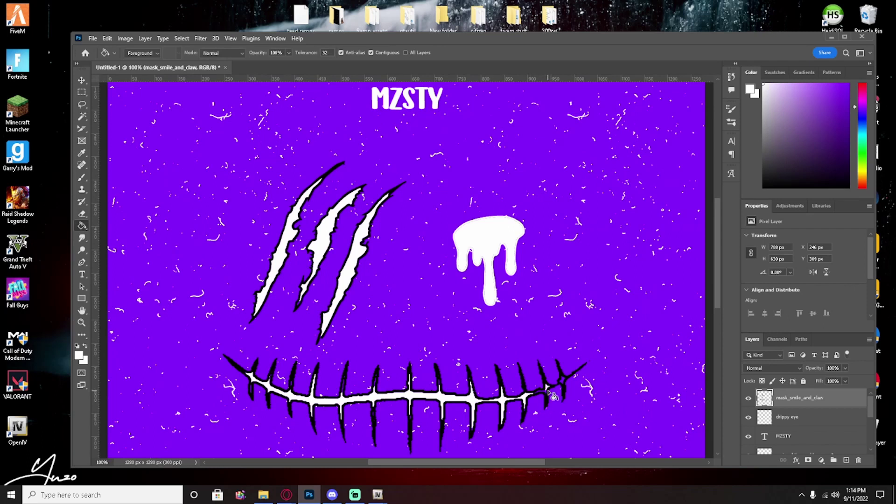
{"action": "left_click", "coordinate": [549, 395]}
{"action": "key", "text": "ctrl+z"}
{"action": "left_click", "coordinate": [549, 395]}
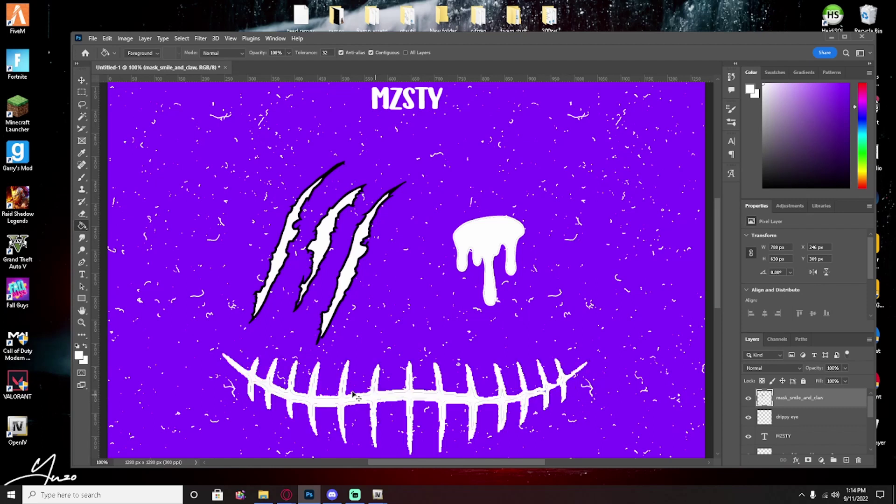
{"action": "key", "text": "ctrl+z"}
{"action": "left_click", "coordinate": [82, 322]}
{"action": "left_click", "coordinate": [545, 392]}
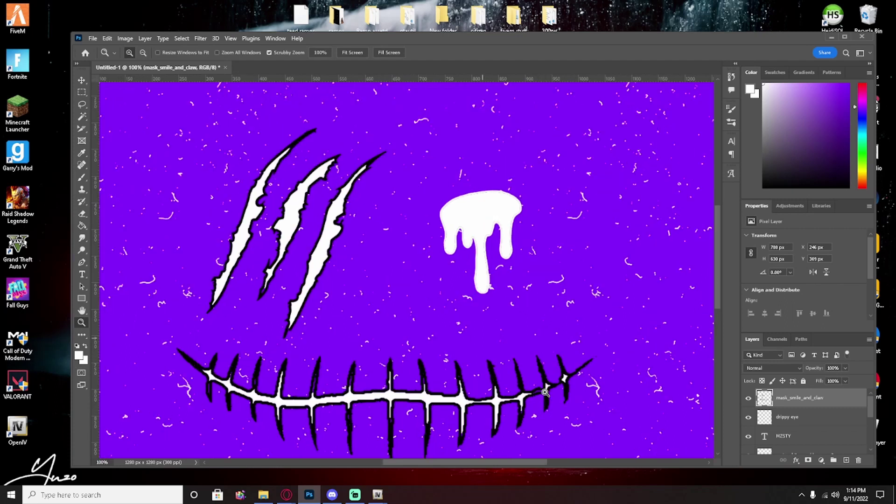
{"action": "left_click", "coordinate": [545, 392]}
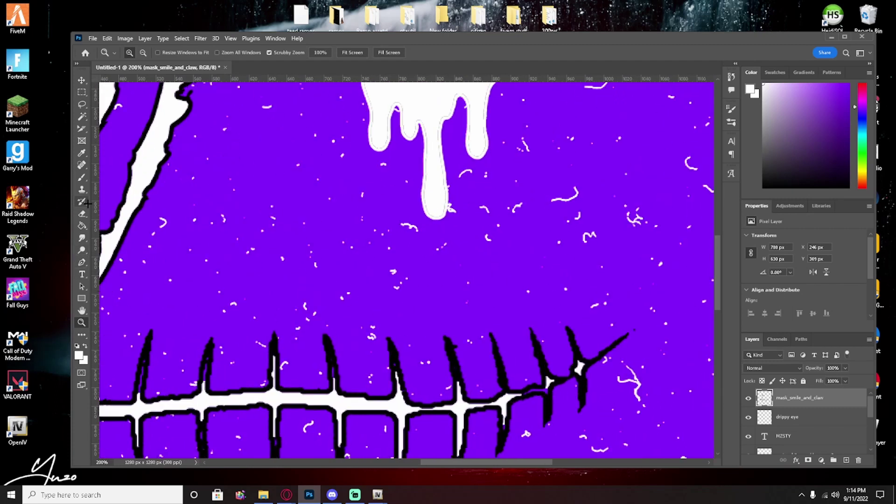
{"action": "left_click", "coordinate": [82, 226]}
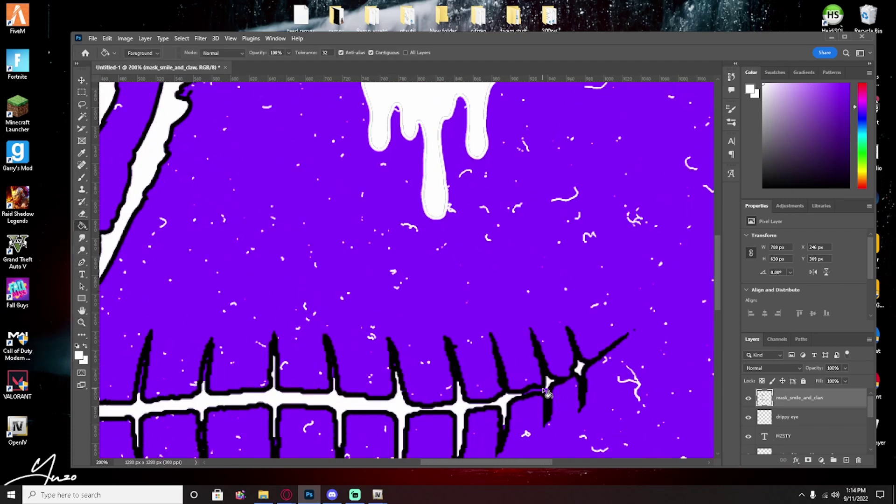
{"action": "left_click", "coordinate": [549, 395]}
{"action": "key", "text": "ctrl+z"}
{"action": "left_click", "coordinate": [534, 398]}
{"action": "key", "text": "ctrl+z"}
- Zoom further in and compare a fill of the tiny stitch gap, leaving it undone
{"action": "key", "text": "z"}
{"action": "left_click_drag", "start_coordinate": [536, 400], "coordinate": [397, 342]}
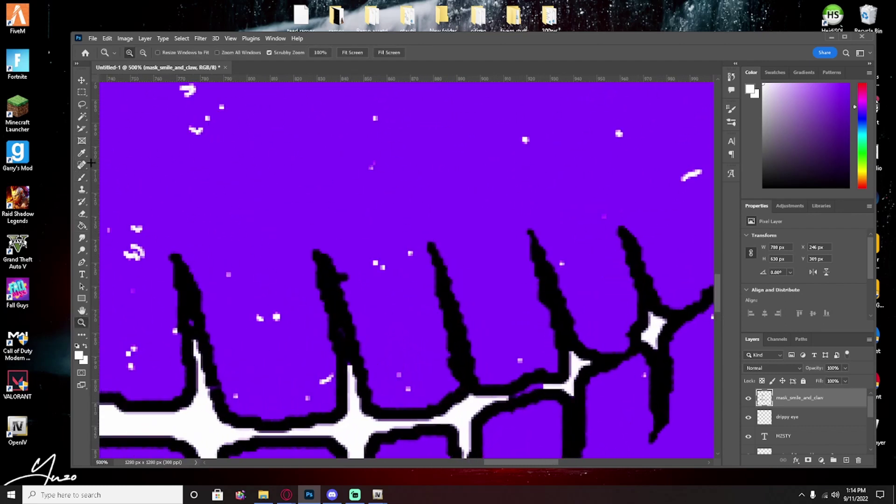
{"action": "left_click", "coordinate": [82, 226]}
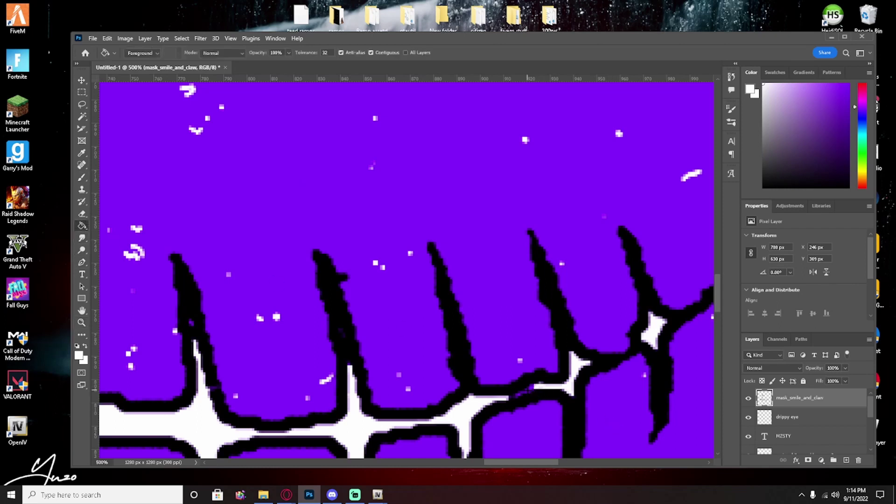
{"action": "left_click", "coordinate": [523, 401]}
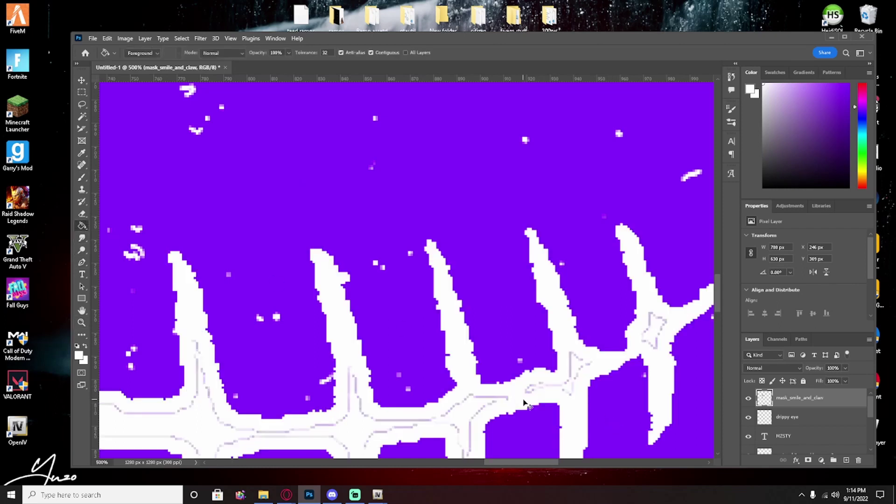
{"action": "key", "text": "ctrl+z"}
{"action": "key", "text": "ctrl+shift+z"}
{"action": "key", "text": "ctrl+z"}
{"action": "key", "text": "ctrl+shift+z"}
{"action": "key", "text": "ctrl+z"}
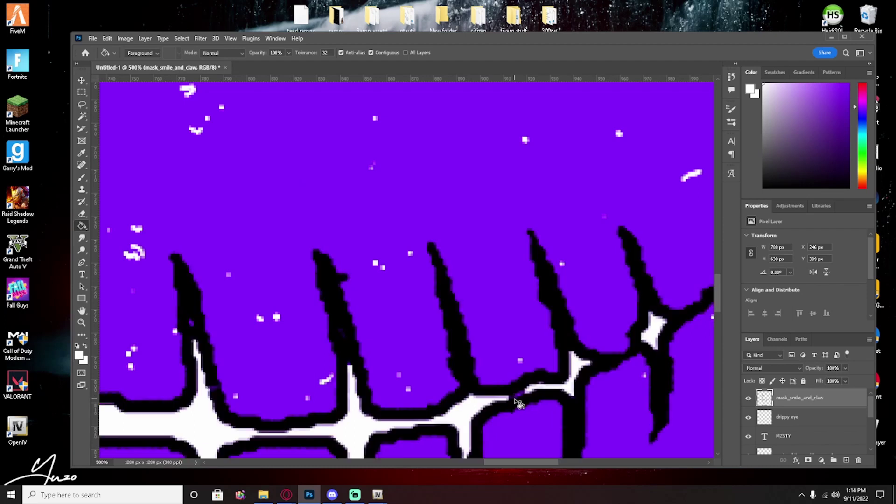
{"action": "key", "text": "ctrl+shift+z"}
{"action": "key", "text": "ctrl+z"}
{"action": "key", "text": "ctrl+shift+z"}
{"action": "key", "text": "ctrl+z"}
{"action": "key", "text": "ctrl+shift+z"}
{"action": "key", "text": "ctrl+z"}
- Set the Brush tool to about 7 px over the smile's stitch gap
{"action": "left_click", "coordinate": [82, 178]}
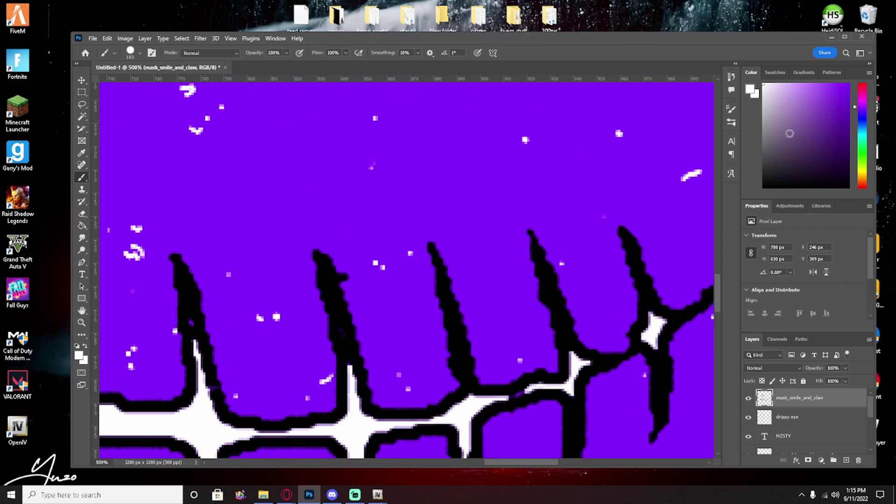
{"action": "right_click", "coordinate": [475, 307]}
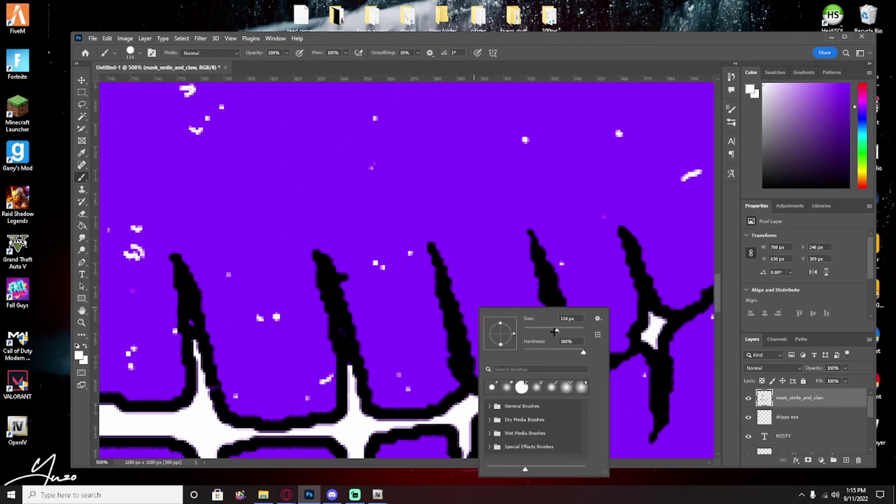
{"action": "mouse_move", "coordinate": [554, 331]}
{"action": "left_mouse_down"}
{"action": "mouse_move", "coordinate": [520, 324]}
{"action": "mouse_move", "coordinate": [536, 329]}
{"action": "mouse_move", "coordinate": [525, 323]}
{"action": "mouse_move", "coordinate": [526, 332]}
{"action": "left_mouse_up"}
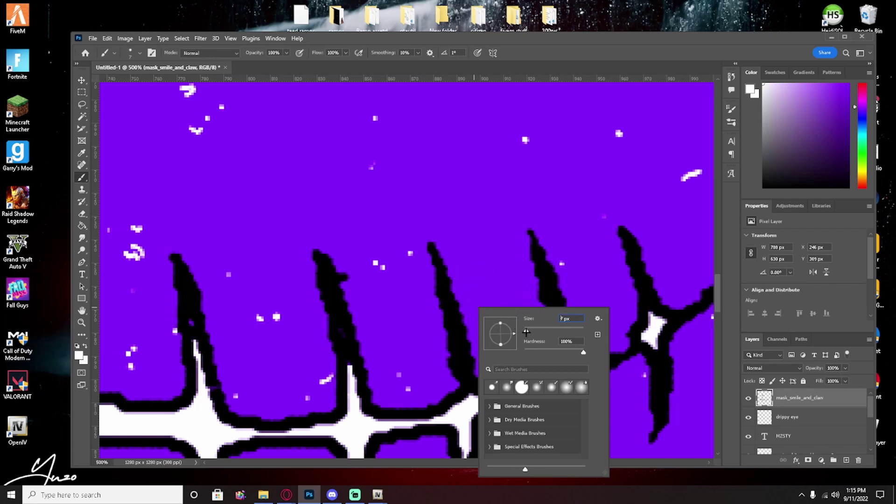
{"action": "left_click", "coordinate": [495, 288]}
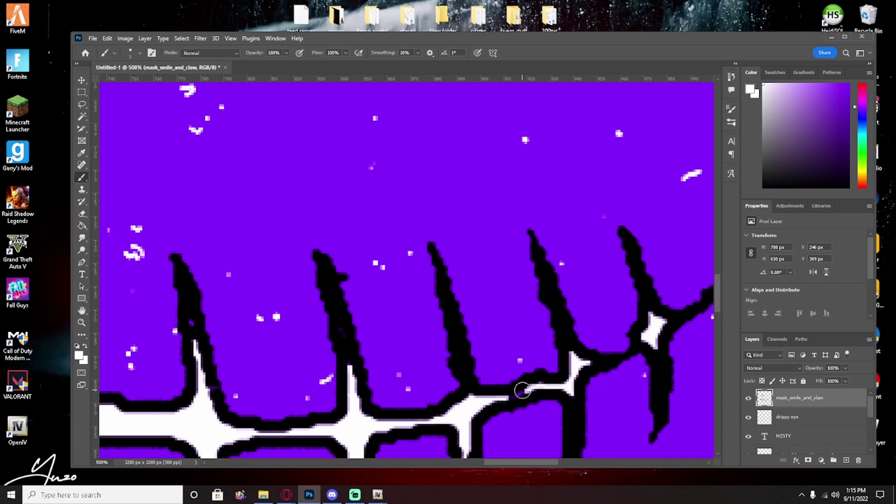
{"action": "right_click", "coordinate": [516, 365]}
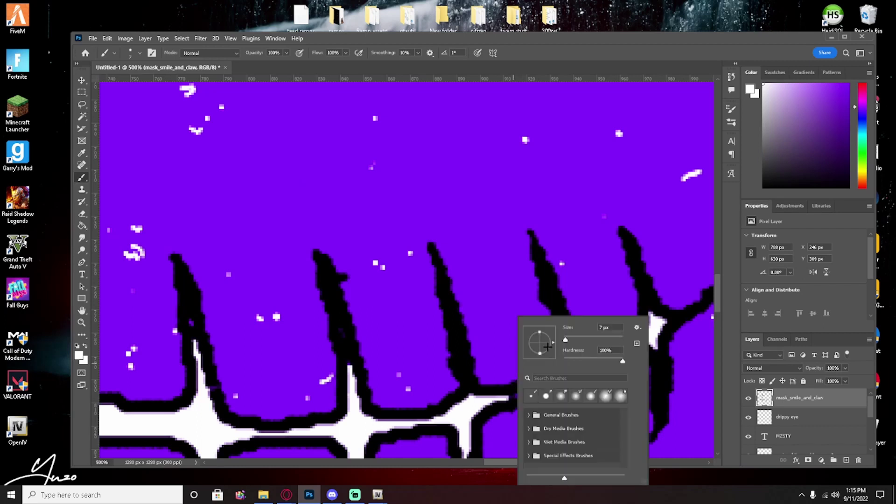
{"action": "left_click", "coordinate": [522, 348]}
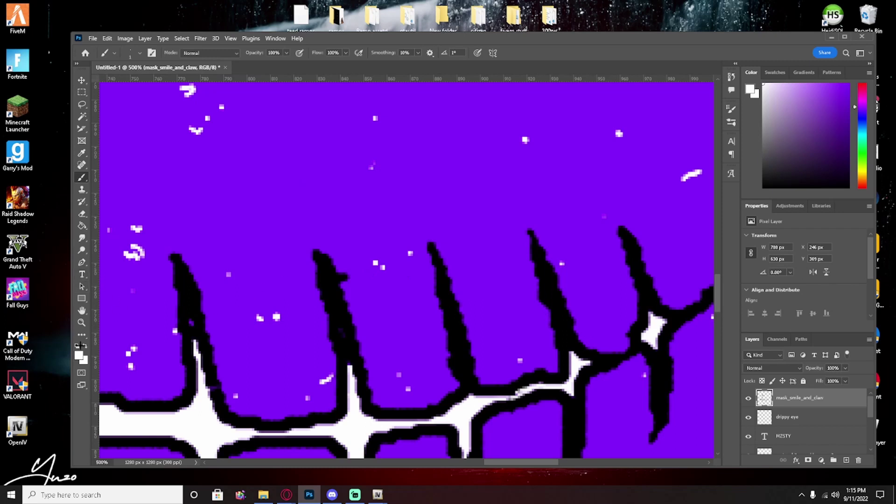
- Zoom back out to fit the whole texture in the window
{"action": "double_click", "coordinate": [81, 322]}
{"action": "right_click", "coordinate": [338, 316]}
{"action": "left_click", "coordinate": [358, 320]}
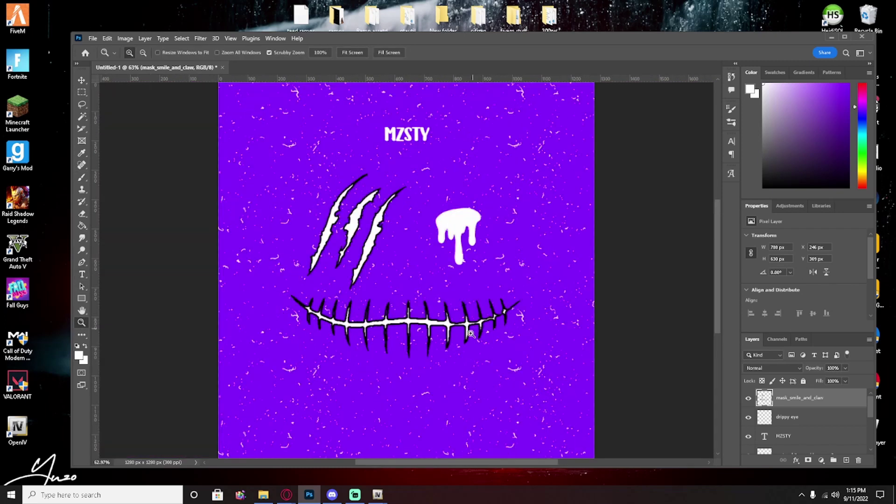
{"action": "left_click", "coordinate": [82, 79]}
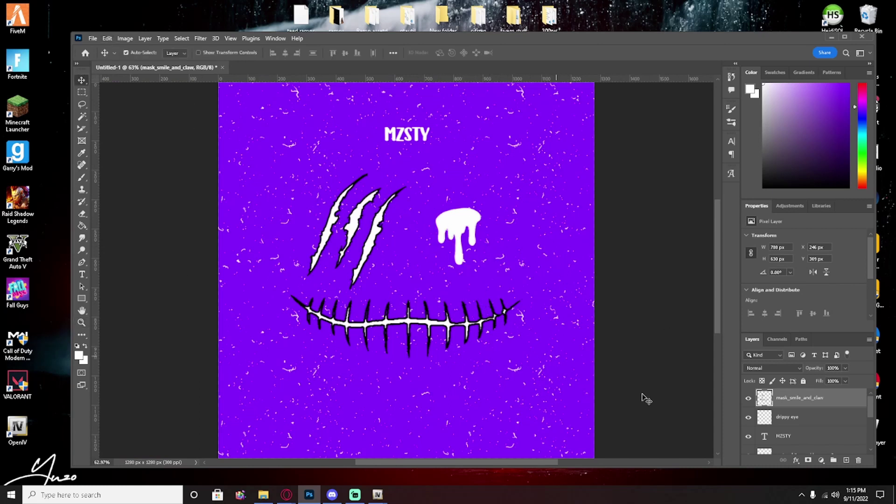
{"action": "left_click", "coordinate": [749, 399]}
{"action": "left_click", "coordinate": [748, 400]}
{"action": "scroll", "coordinate": [747, 434], "scroll_direction": "down", "scroll_amount": 3}
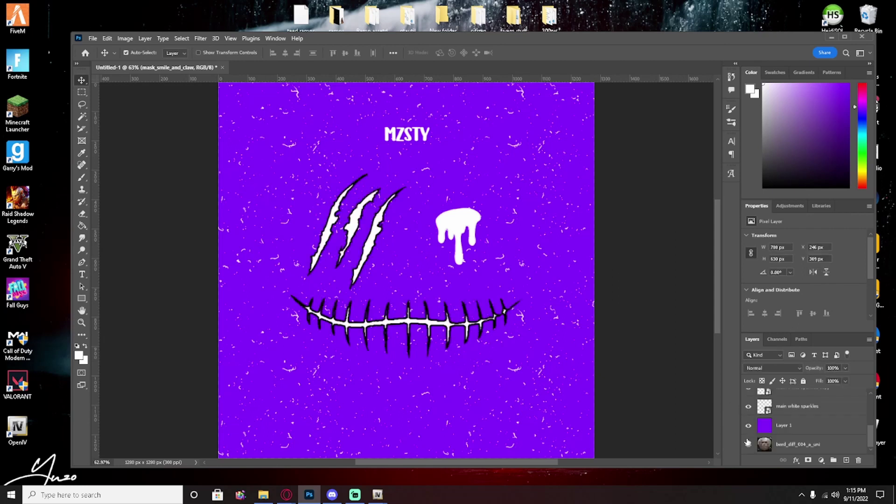
{"action": "left_click", "coordinate": [748, 444]}
{"action": "left_click", "coordinate": [749, 425]}
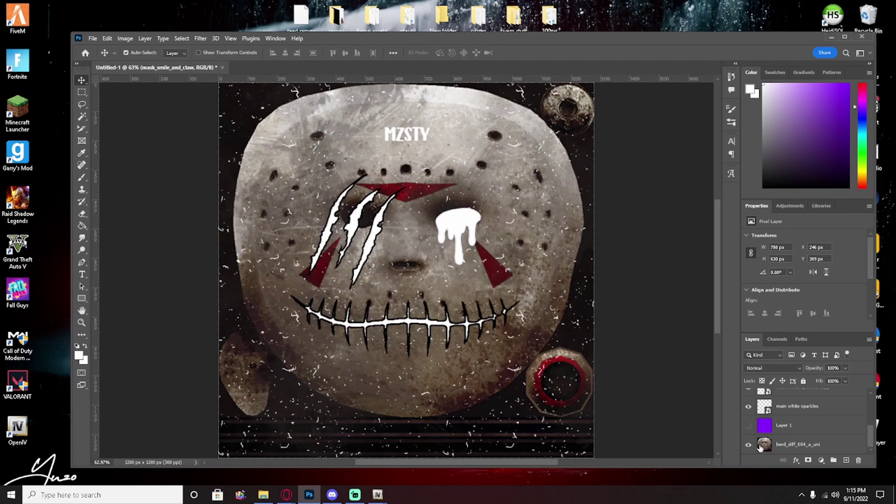
{"action": "left_click", "coordinate": [748, 426]}
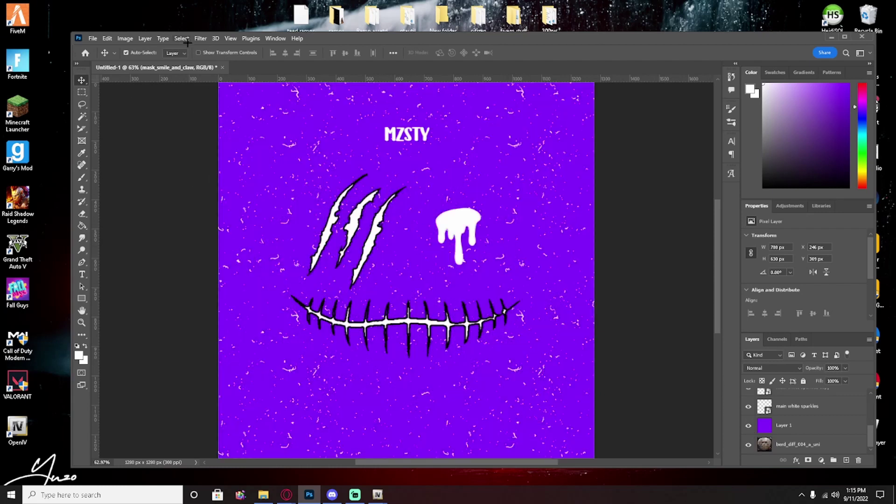
- Quick Export the design as a PNG, overwriting berd_diff_004_a_uni.png in Downloads
{"action": "left_click", "coordinate": [93, 39]}
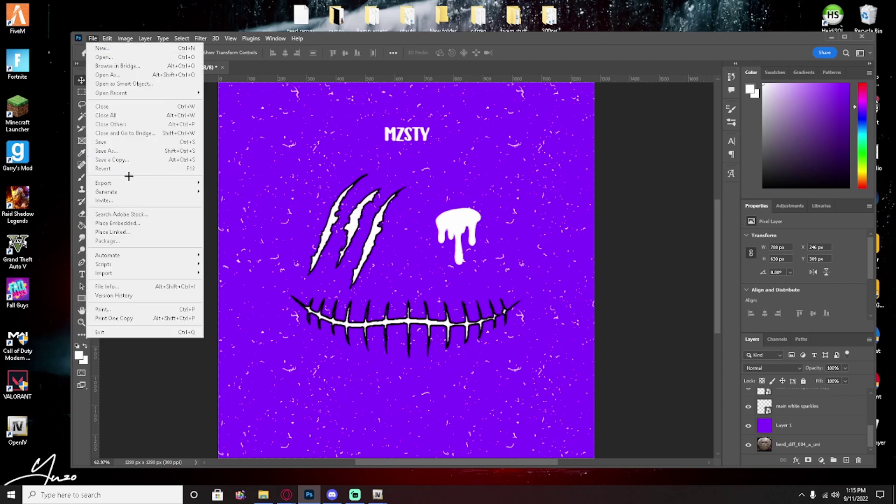
{"action": "mouse_move", "coordinate": [131, 182]}
{"action": "left_click", "coordinate": [209, 183]}
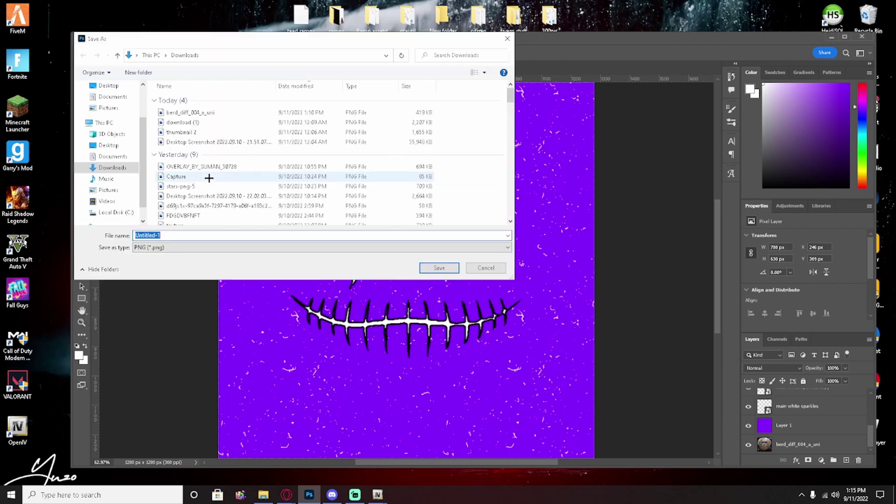
{"action": "left_click", "coordinate": [214, 112]}
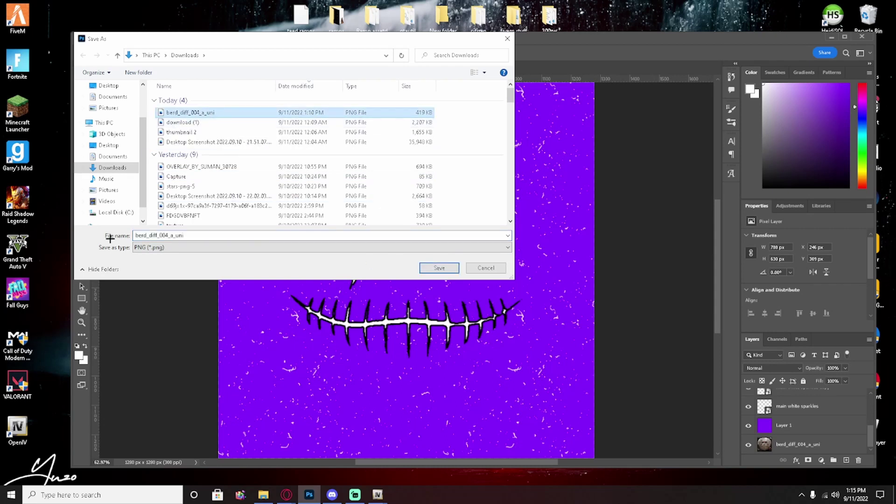
{"action": "left_click", "coordinate": [450, 266]}
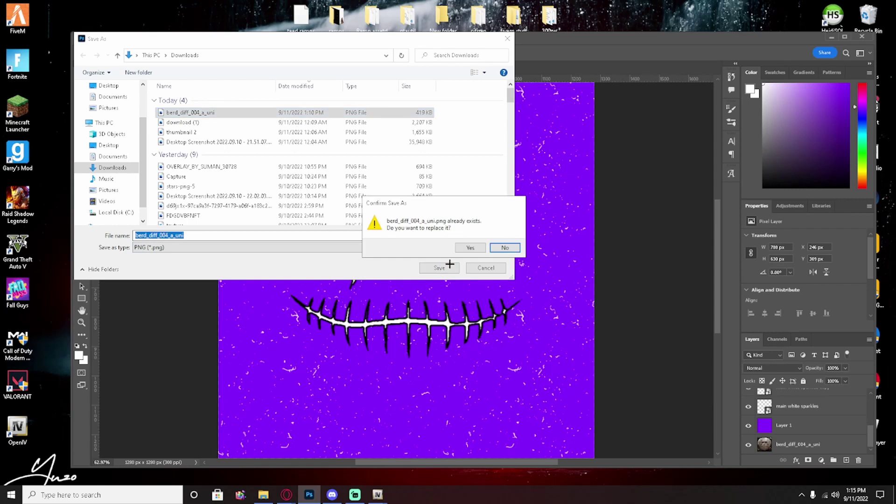
{"action": "left_click", "coordinate": [469, 247]}
- In OpenIV, open the berd_diff_004_a_uni.ytd texture dictionary
{"action": "mouse_move", "coordinate": [377, 495]}
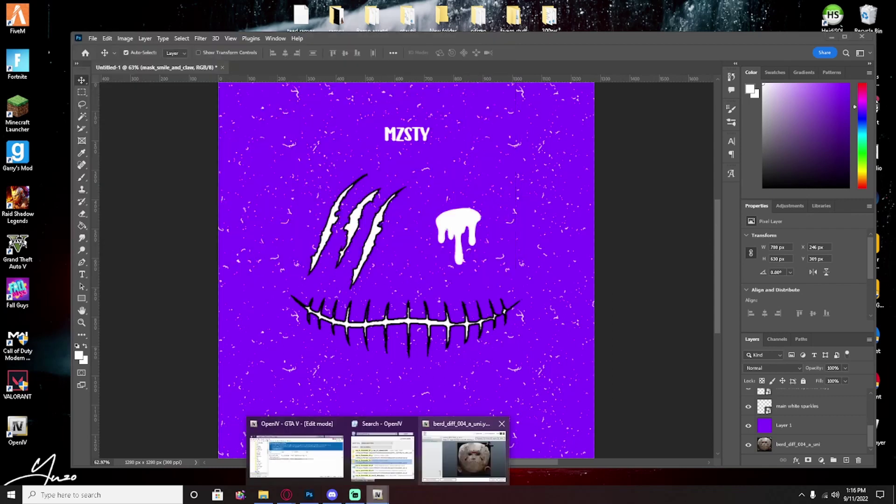
{"action": "left_click", "coordinate": [353, 449]}
{"action": "scroll", "coordinate": [226, 338], "scroll_direction": "down", "scroll_amount": 3}
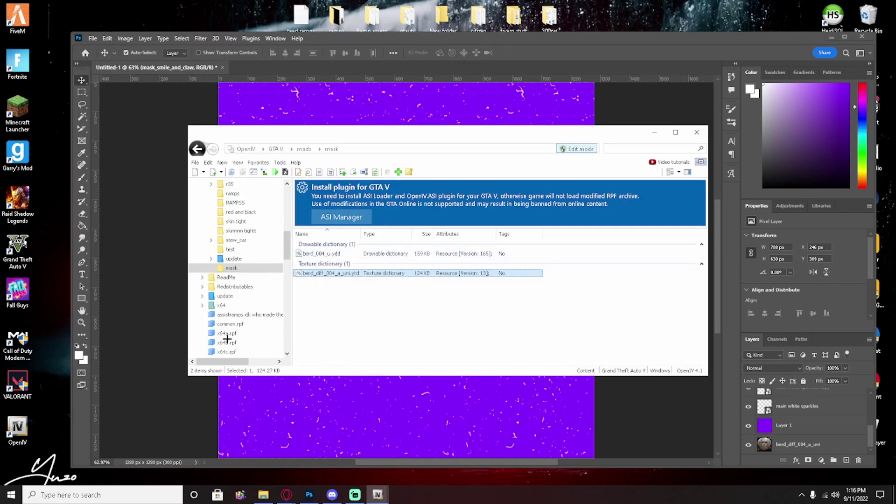
{"action": "double_click", "coordinate": [334, 273]}
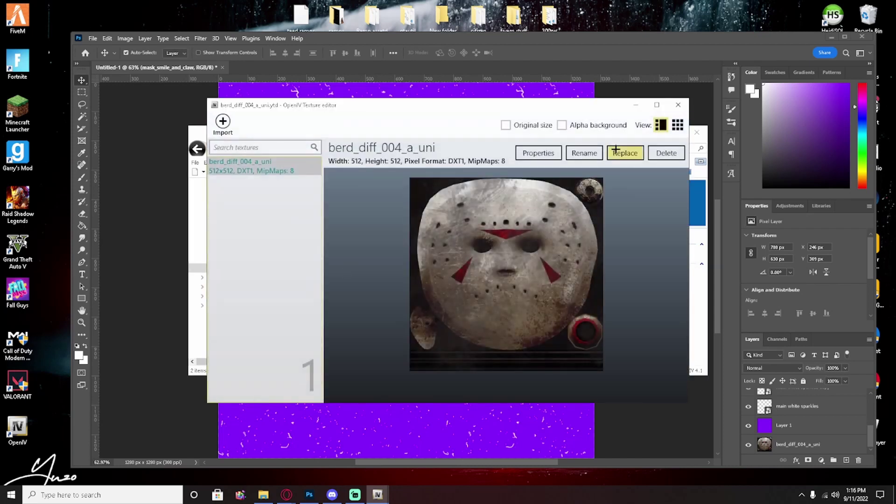
- Replace its texture with the exported purple MZSTY PNG, save, and preview berd_004_u.ydd
{"action": "left_click", "coordinate": [615, 149]}
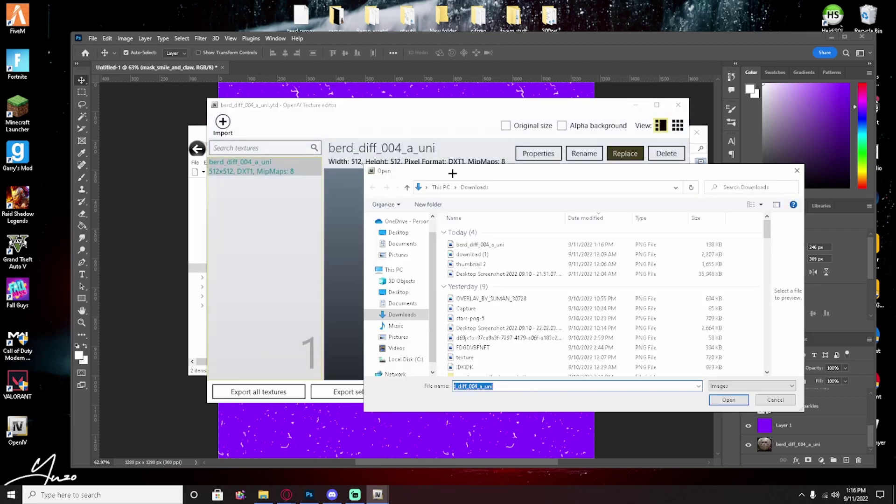
{"action": "left_click", "coordinate": [472, 231]}
{"action": "left_click", "coordinate": [735, 399]}
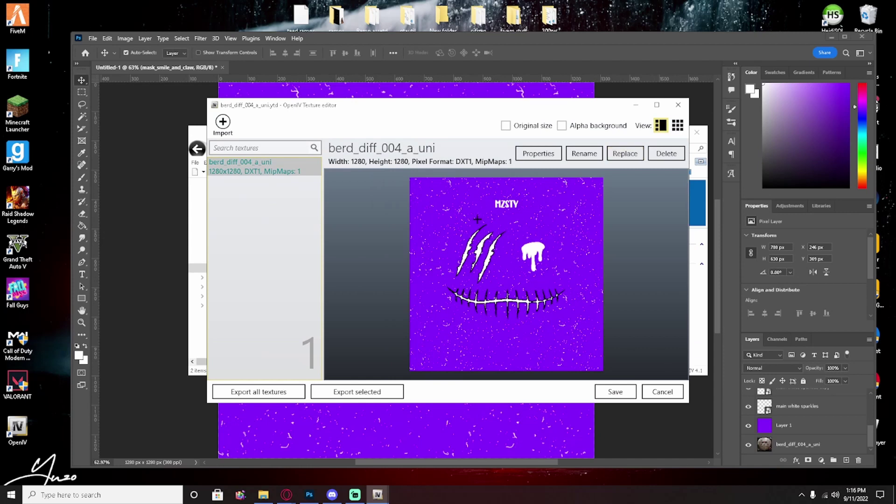
{"action": "left_click", "coordinate": [602, 392]}
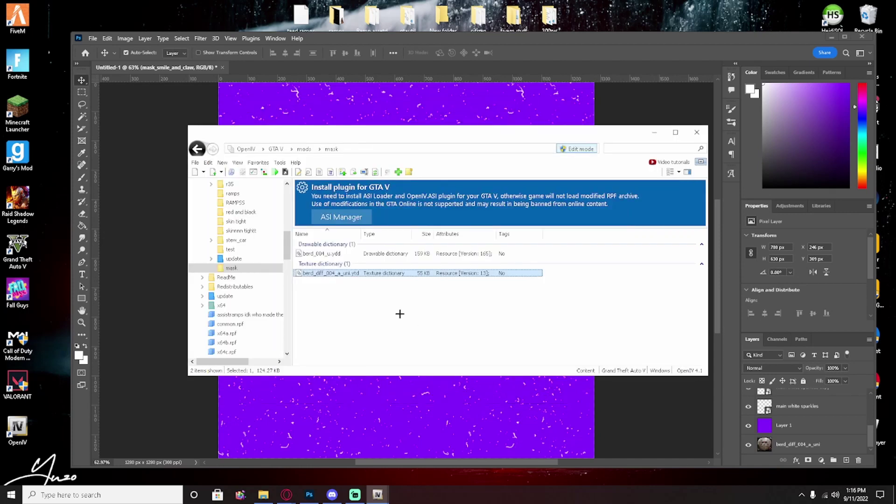
{"action": "double_click", "coordinate": [381, 254]}
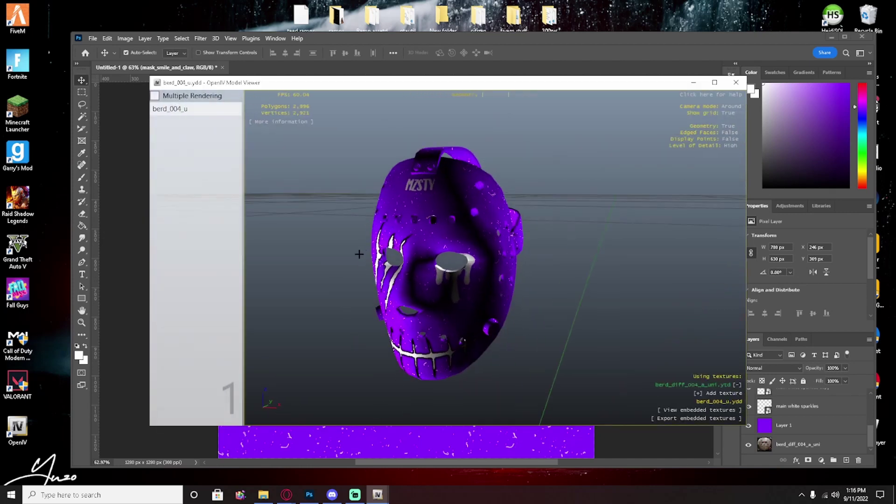
- Orbit and zoom the mask to check the side strap, front and left side
{"action": "left_click_drag", "start_coordinate": [358, 254], "coordinate": [329, 266]}
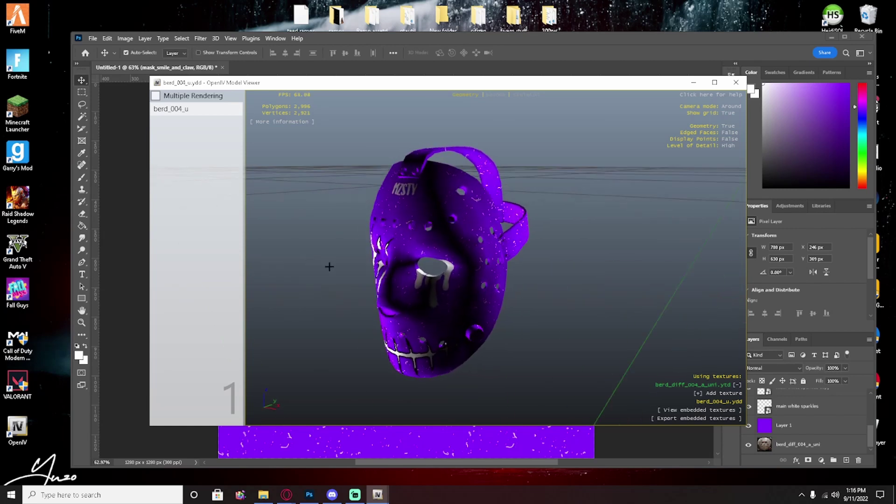
{"action": "scroll", "coordinate": [329, 267], "scroll_direction": "down", "scroll_amount": 5}
{"action": "scroll", "coordinate": [385, 259], "scroll_direction": "up", "scroll_amount": 5}
{"action": "left_click_drag", "start_coordinate": [386, 260], "coordinate": [422, 262]}
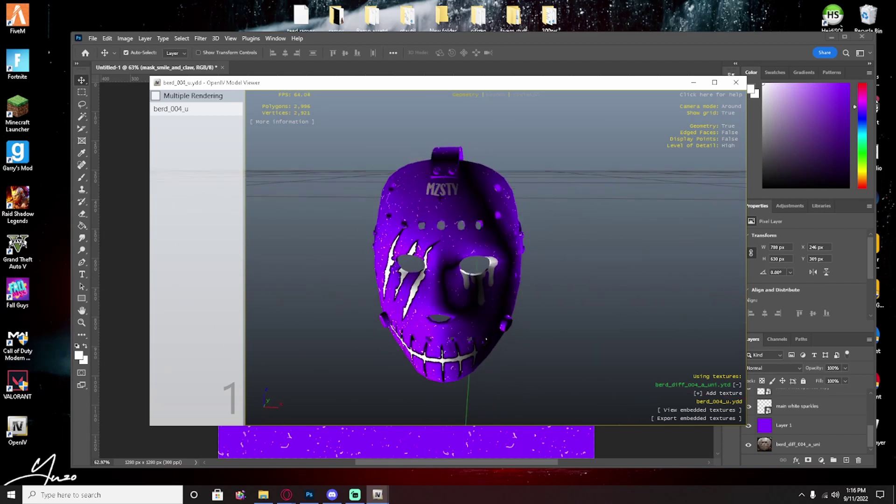
{"action": "left_click_drag", "start_coordinate": [463, 237], "coordinate": [443, 204]}
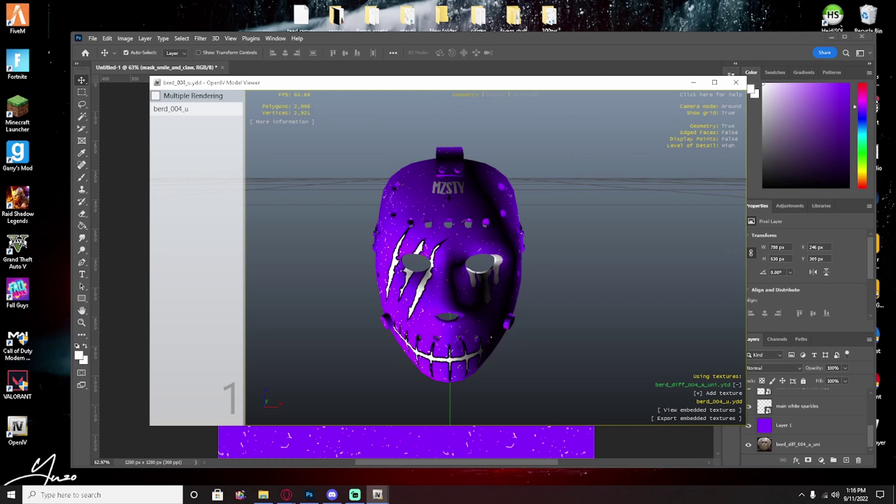
{"action": "left_click_drag", "start_coordinate": [465, 256], "coordinate": [487, 263]}
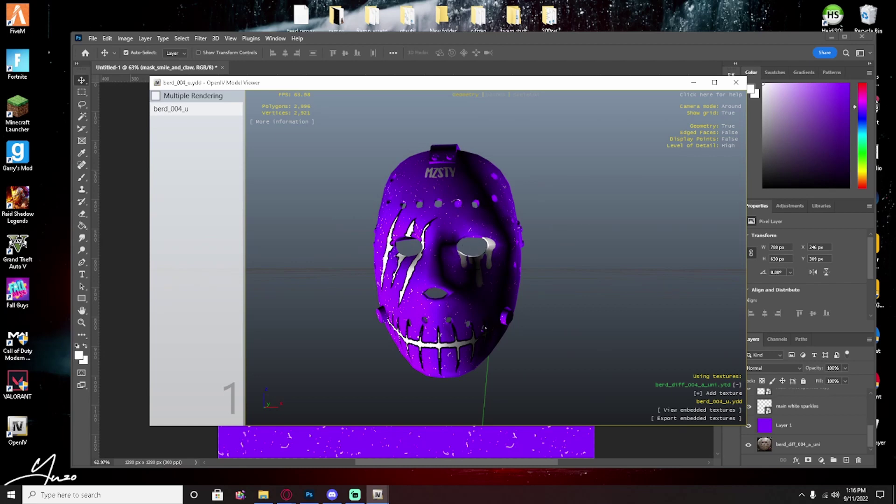
{"action": "mouse_move", "coordinate": [488, 264]}
{"action": "left_mouse_down"}
{"action": "mouse_move", "coordinate": [460, 261]}
{"action": "mouse_move", "coordinate": [503, 263]}
{"action": "left_mouse_up"}
{"action": "left_click_drag", "start_coordinate": [437, 295], "coordinate": [400, 298]}
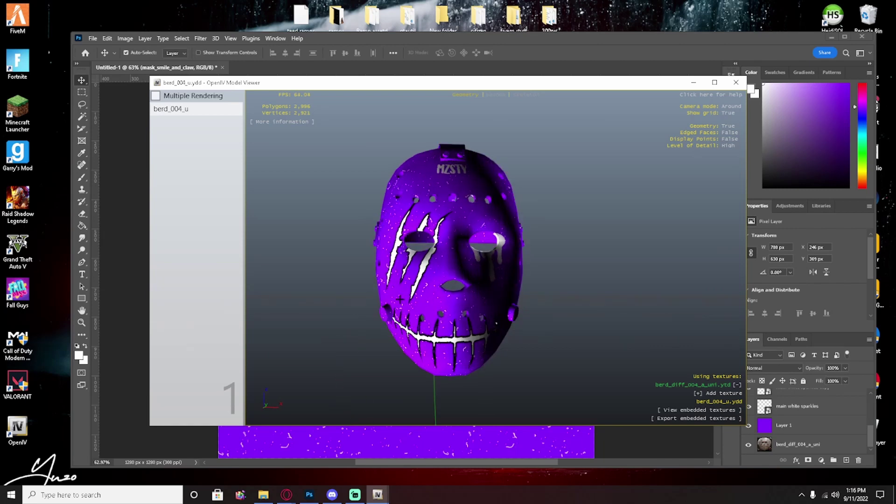
{"action": "left_click_drag", "start_coordinate": [426, 359], "coordinate": [654, 321]}
- Inspect the mask from the front and three-quarter views, then close the Model Viewer
{"action": "scroll", "coordinate": [428, 309], "scroll_direction": "down", "scroll_amount": 10}
{"action": "scroll", "coordinate": [428, 312], "scroll_direction": "up", "scroll_amount": 5}
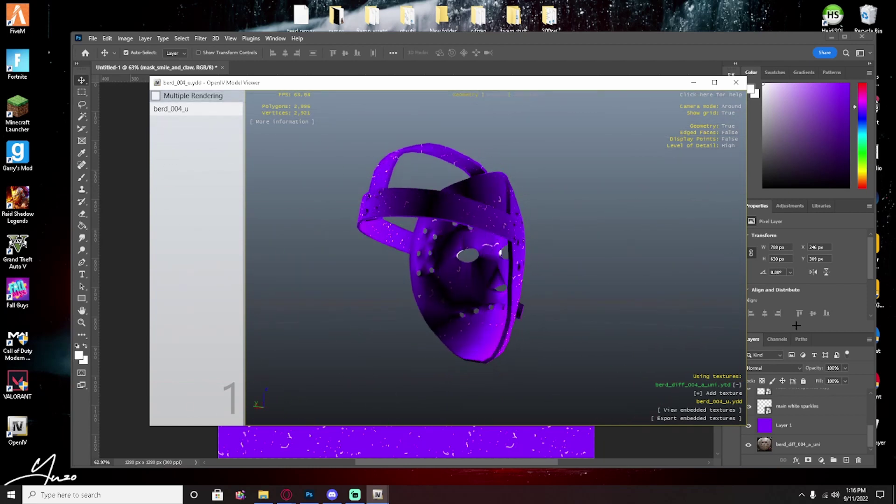
{"action": "left_click_drag", "start_coordinate": [796, 325], "coordinate": [429, 294]}
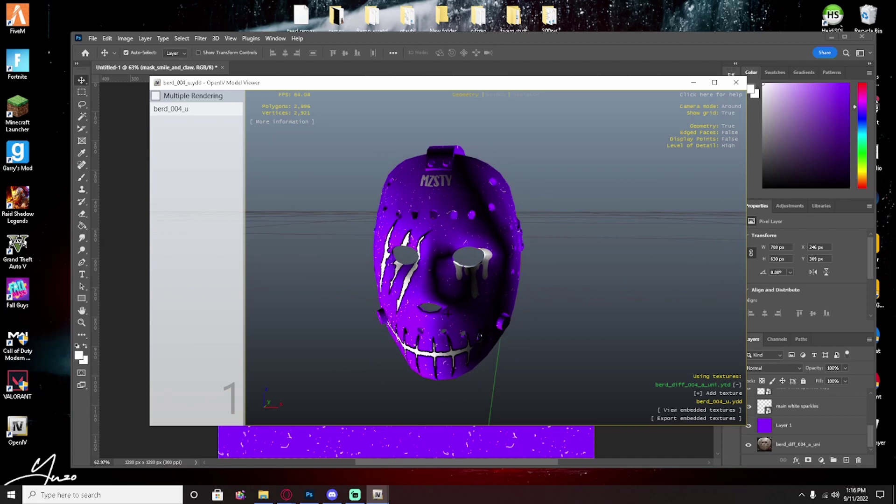
{"action": "left_click_drag", "start_coordinate": [428, 294], "coordinate": [413, 294]}
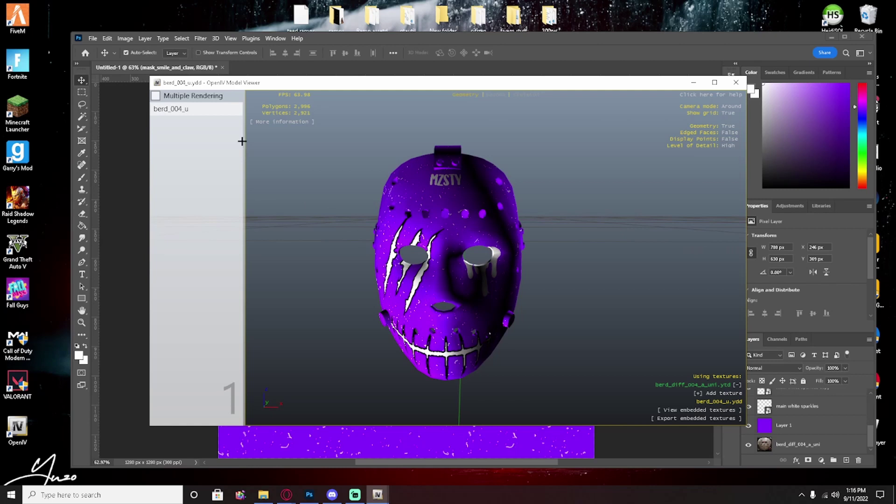
{"action": "left_click_drag", "start_coordinate": [718, 100], "coordinate": [446, 226]}
{"action": "scroll", "coordinate": [480, 236], "scroll_direction": "down", "scroll_amount": 5}
{"action": "scroll", "coordinate": [586, 238], "scroll_direction": "up", "scroll_amount": 5}
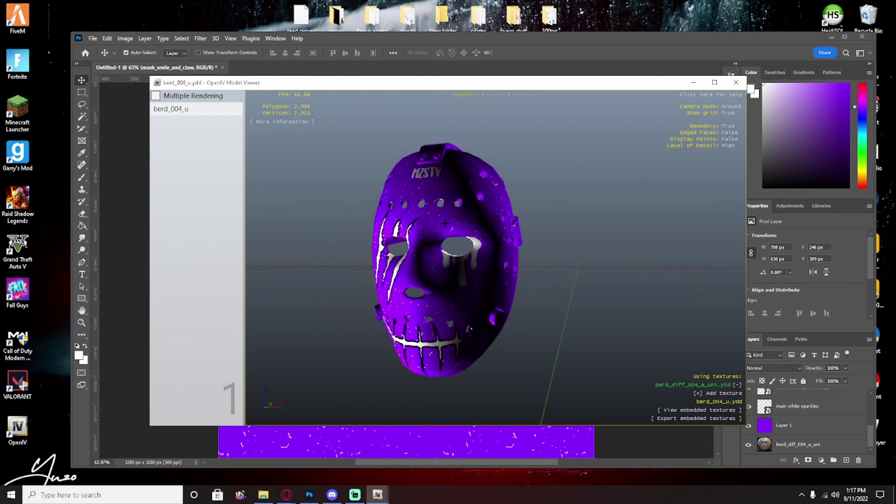
{"action": "mouse_move", "coordinate": [444, 224]}
{"action": "left_mouse_down"}
{"action": "mouse_move", "coordinate": [467, 196]}
{"action": "mouse_move", "coordinate": [570, 176]}
{"action": "mouse_move", "coordinate": [582, 184]}
{"action": "mouse_move", "coordinate": [448, 220]}
{"action": "left_mouse_up"}
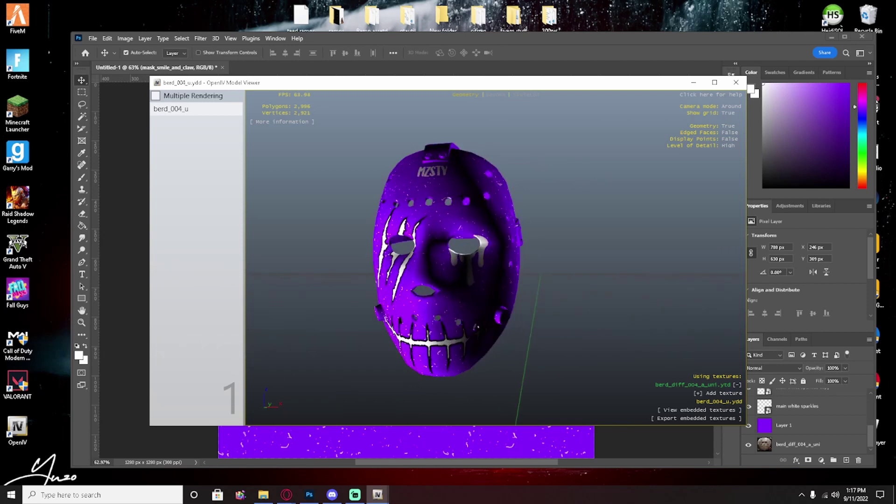
{"action": "left_click", "coordinate": [736, 82]}
- Minimize the OpenIV file browser, Photoshop and the OpenIV search window
{"action": "left_click", "coordinate": [654, 133]}
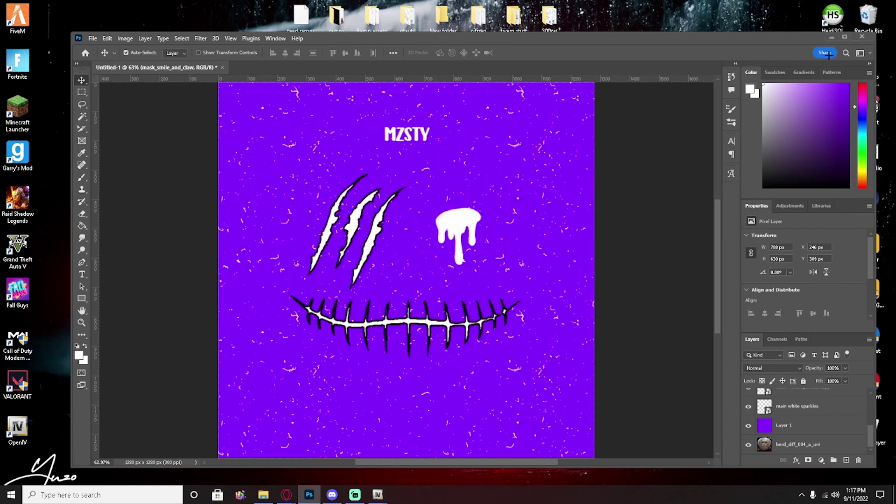
{"action": "left_click", "coordinate": [833, 37]}
{"action": "left_click", "coordinate": [655, 155]}
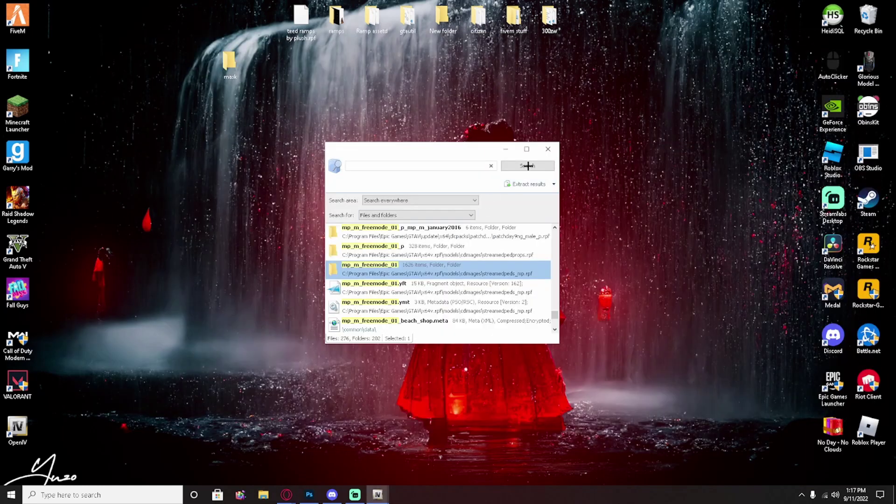
{"action": "left_click", "coordinate": [550, 149]}
{"action": "left_click_drag", "start_coordinate": [316, 130], "coordinate": [616, 435]}
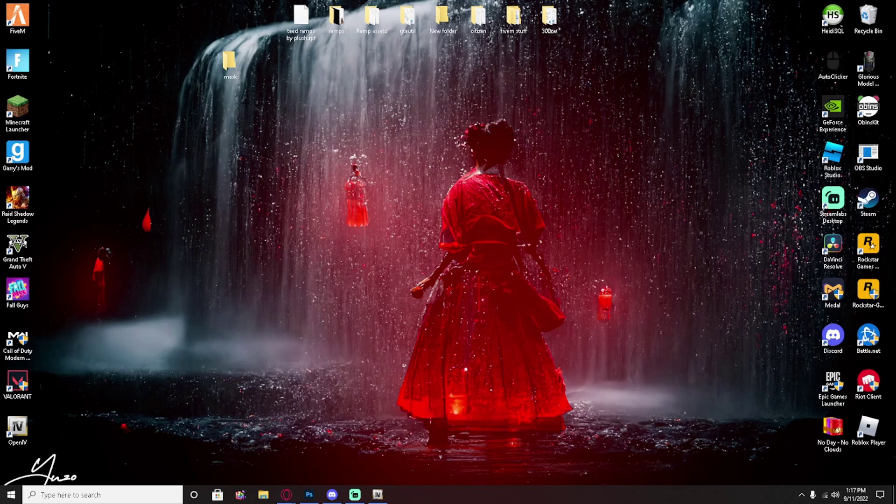
- Browse Discord's #anc and #cmds channels, then minimize Discord
{"action": "left_click", "coordinate": [332, 494]}
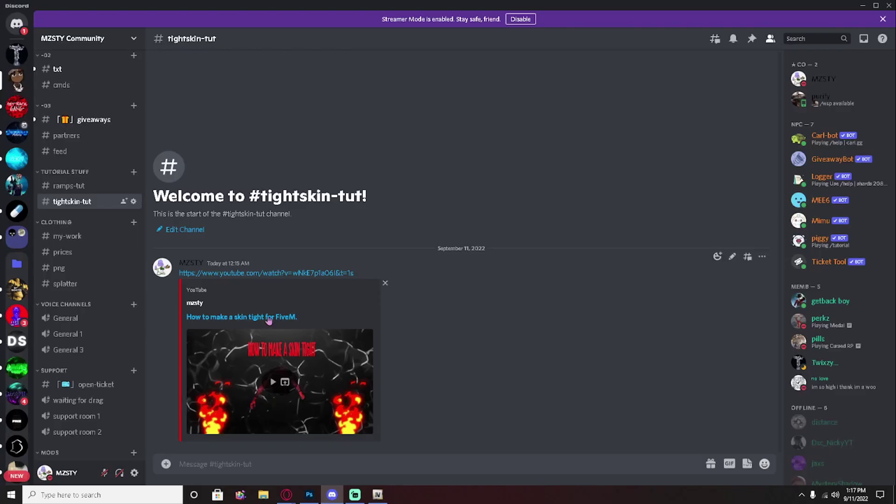
{"action": "scroll", "coordinate": [64, 140], "scroll_direction": "up", "scroll_amount": 3}
{"action": "left_click", "coordinate": [58, 128]}
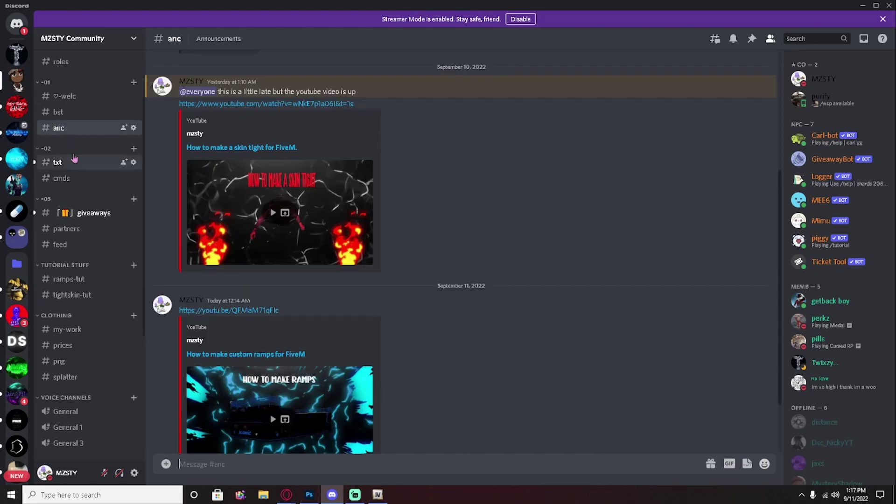
{"action": "scroll", "coordinate": [66, 221], "scroll_direction": "up", "scroll_amount": 2}
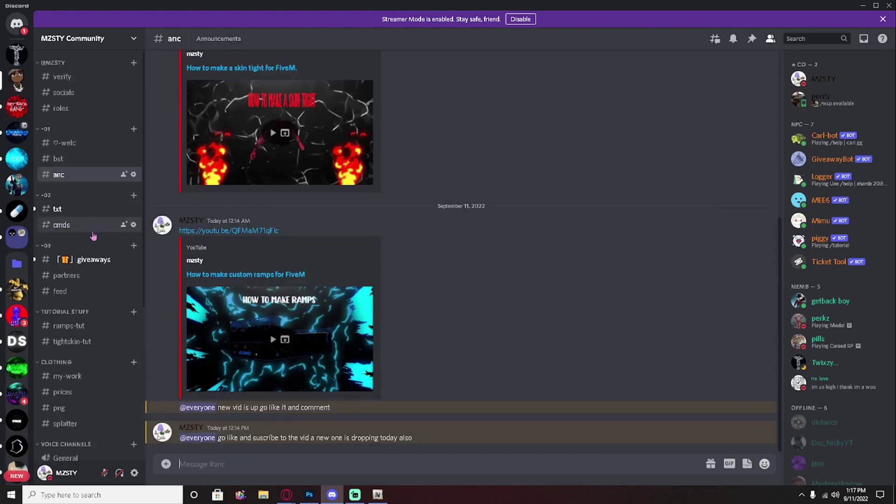
{"action": "left_click", "coordinate": [65, 225]}
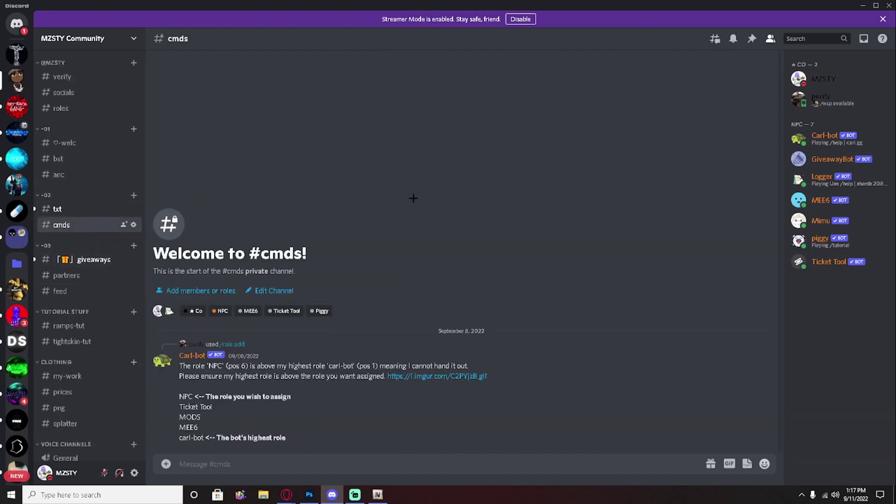
{"action": "left_click", "coordinate": [862, 6]}
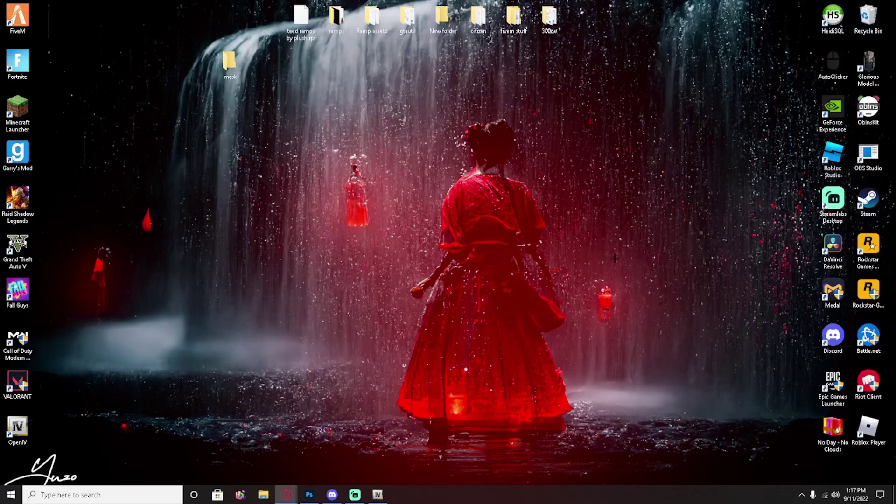
{"action": "left_click_drag", "start_coordinate": [603, 412], "coordinate": [323, 176]}
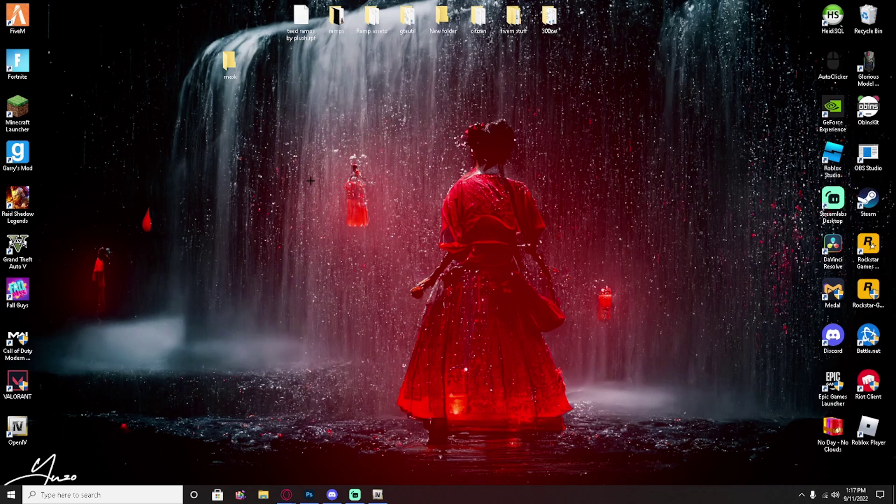